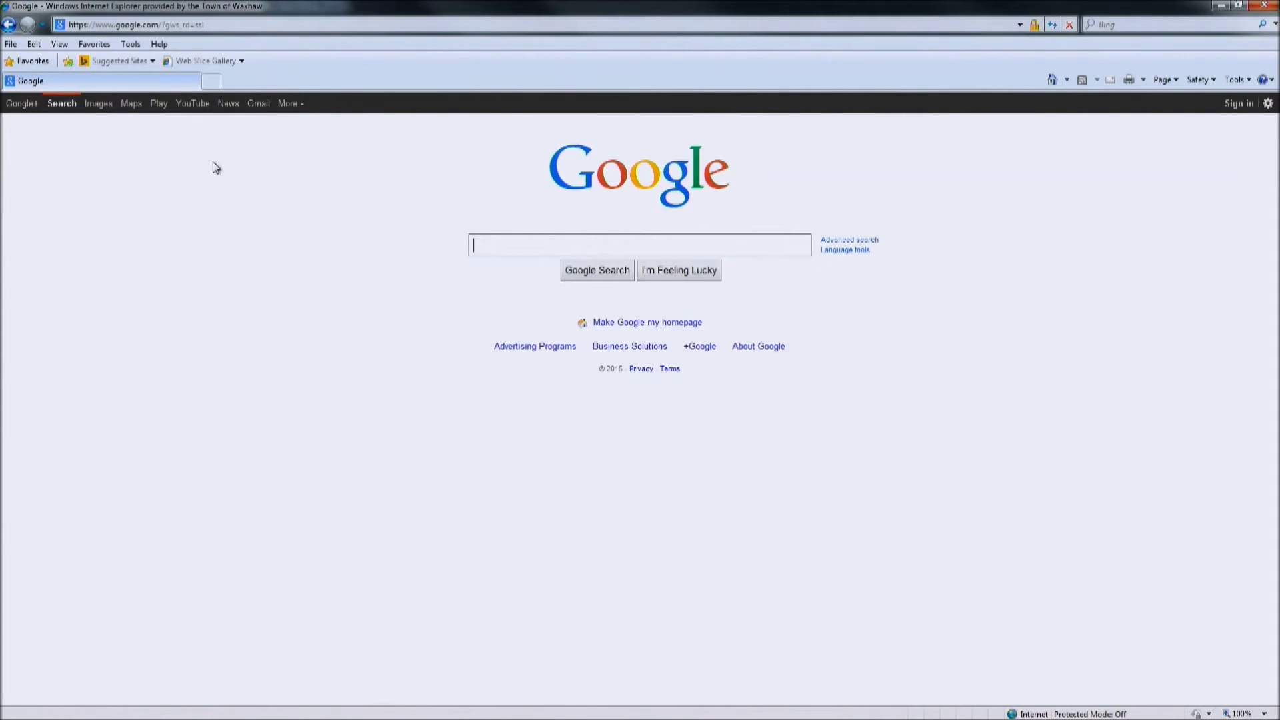
{"action": "left_click", "coordinate": [144, 27]}
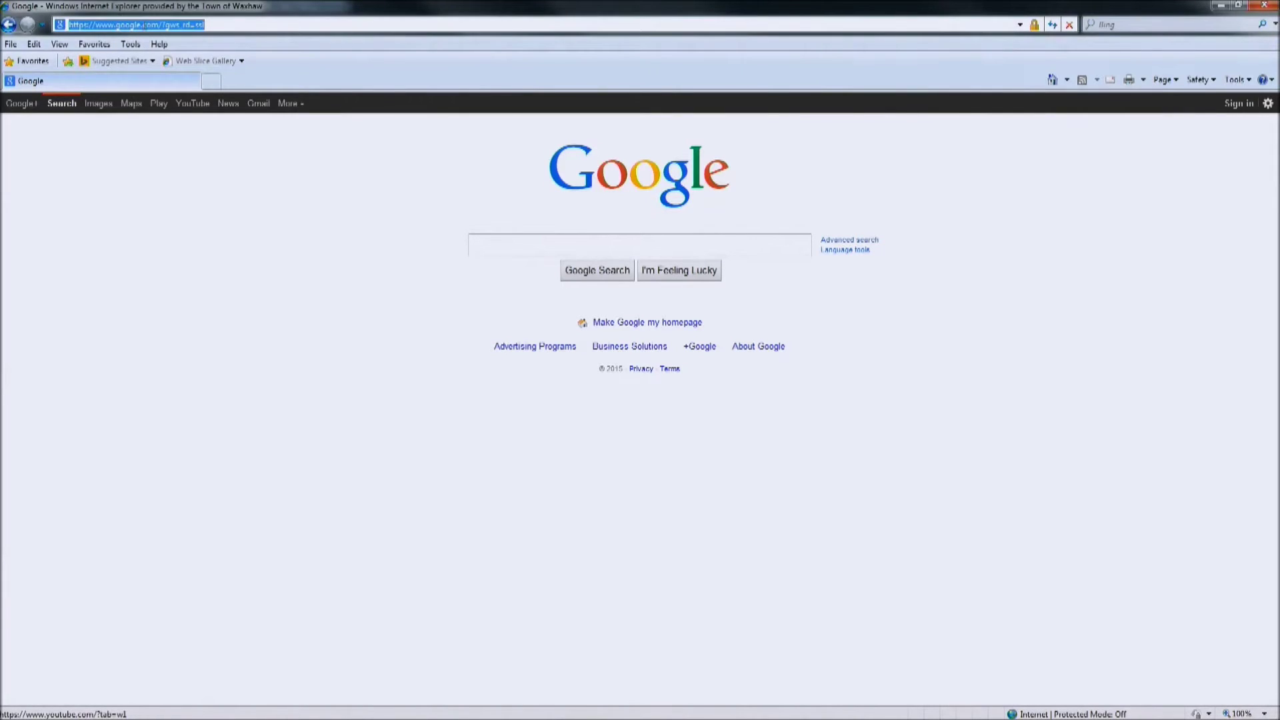
{"action": "type", "text": "www.wa"}
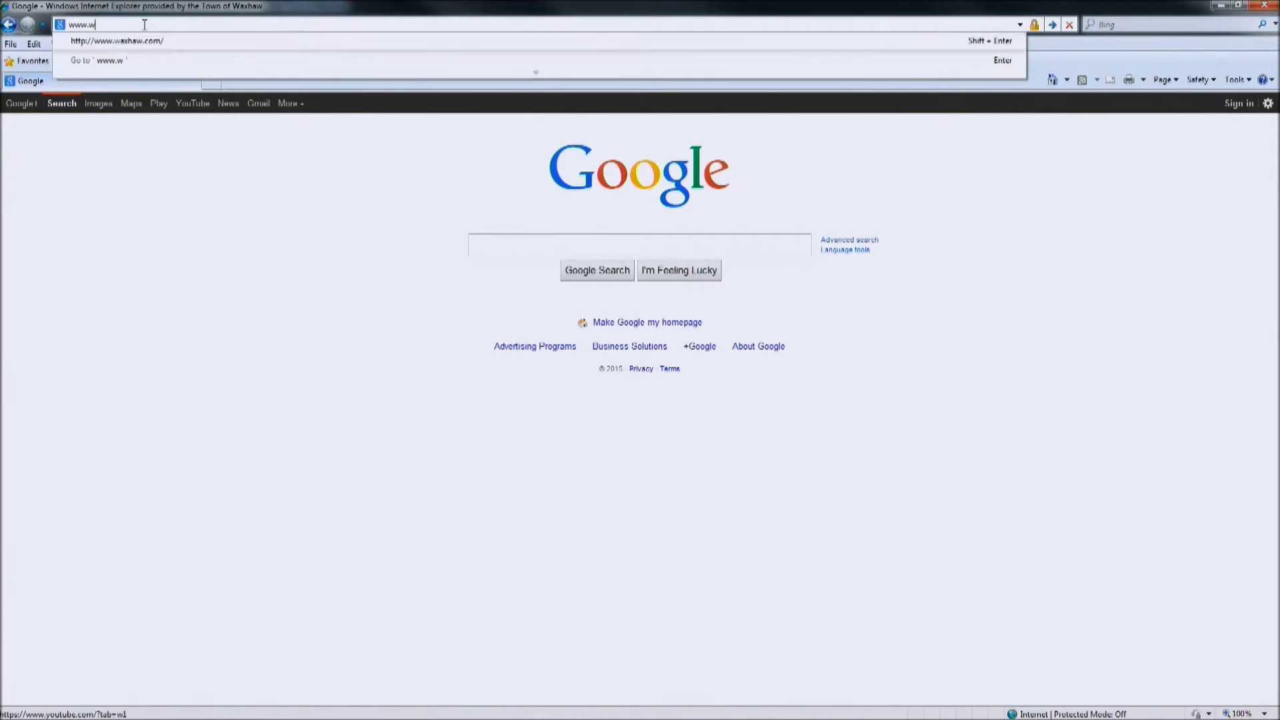
{"action": "type", "text": "xhaw.com"}
{"action": "key", "text": "Return"}
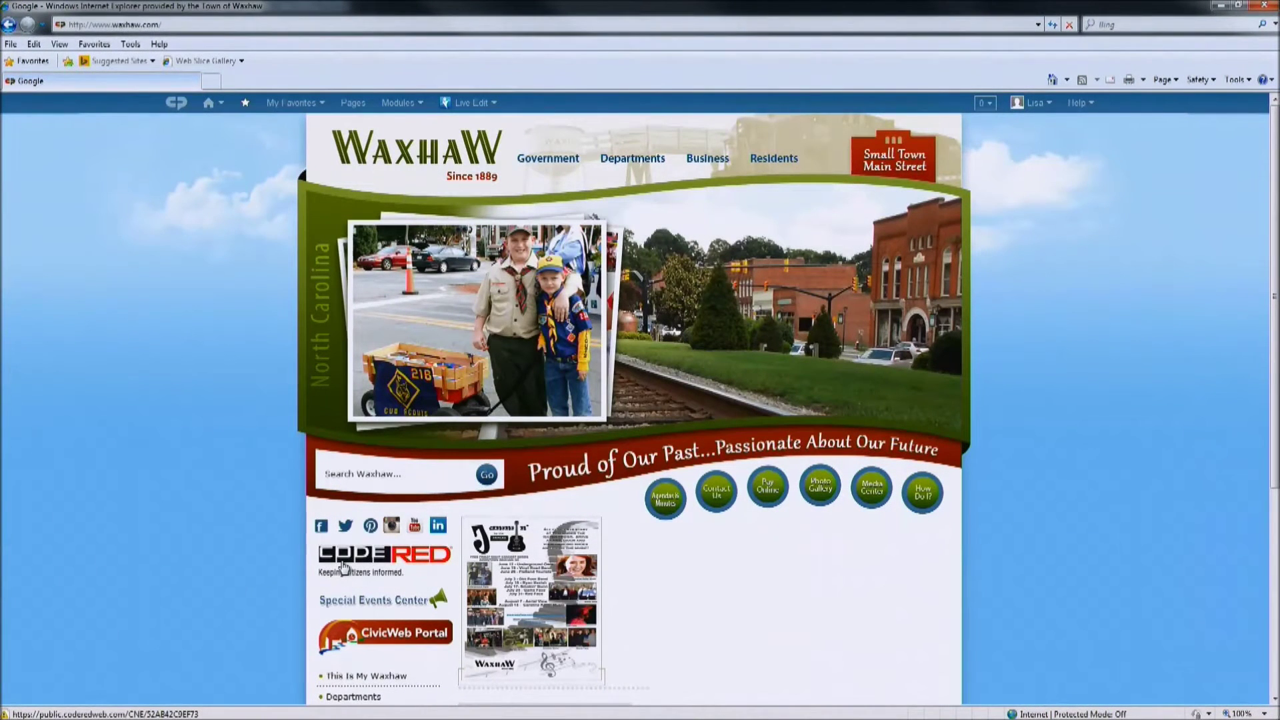
{"action": "left_click", "coordinate": [344, 567]}
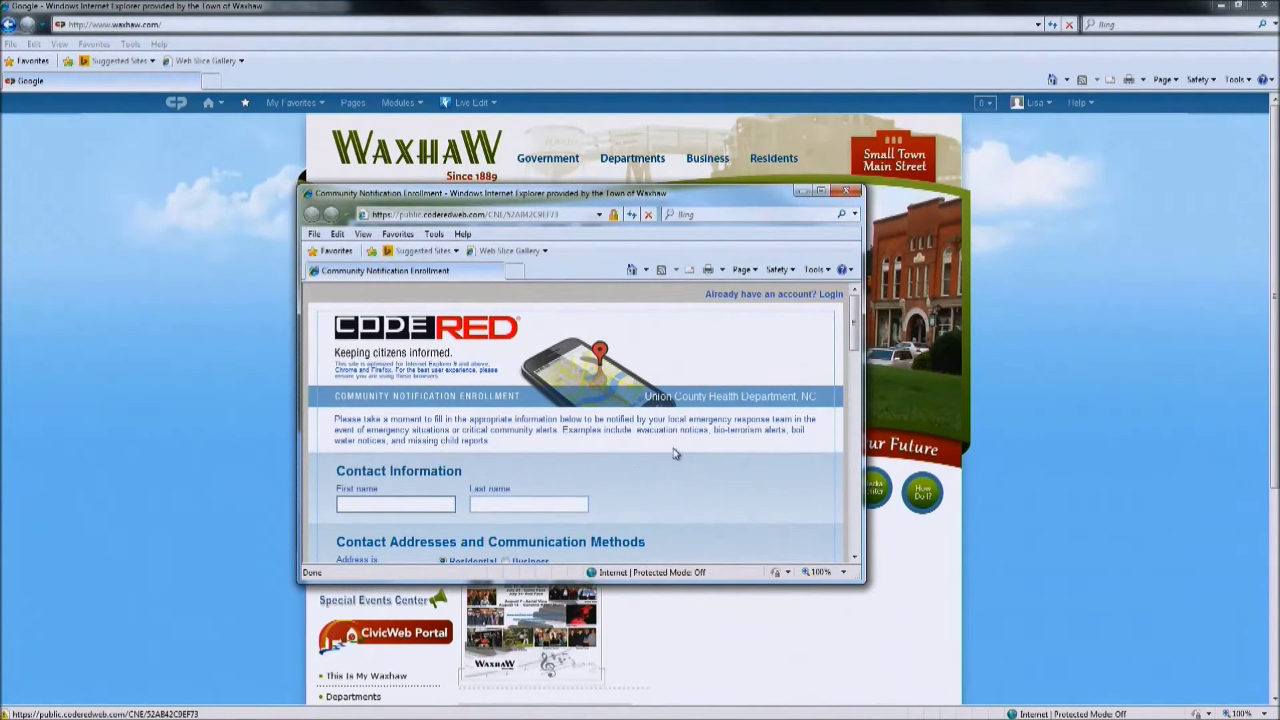
{"action": "left_click", "coordinate": [823, 192]}
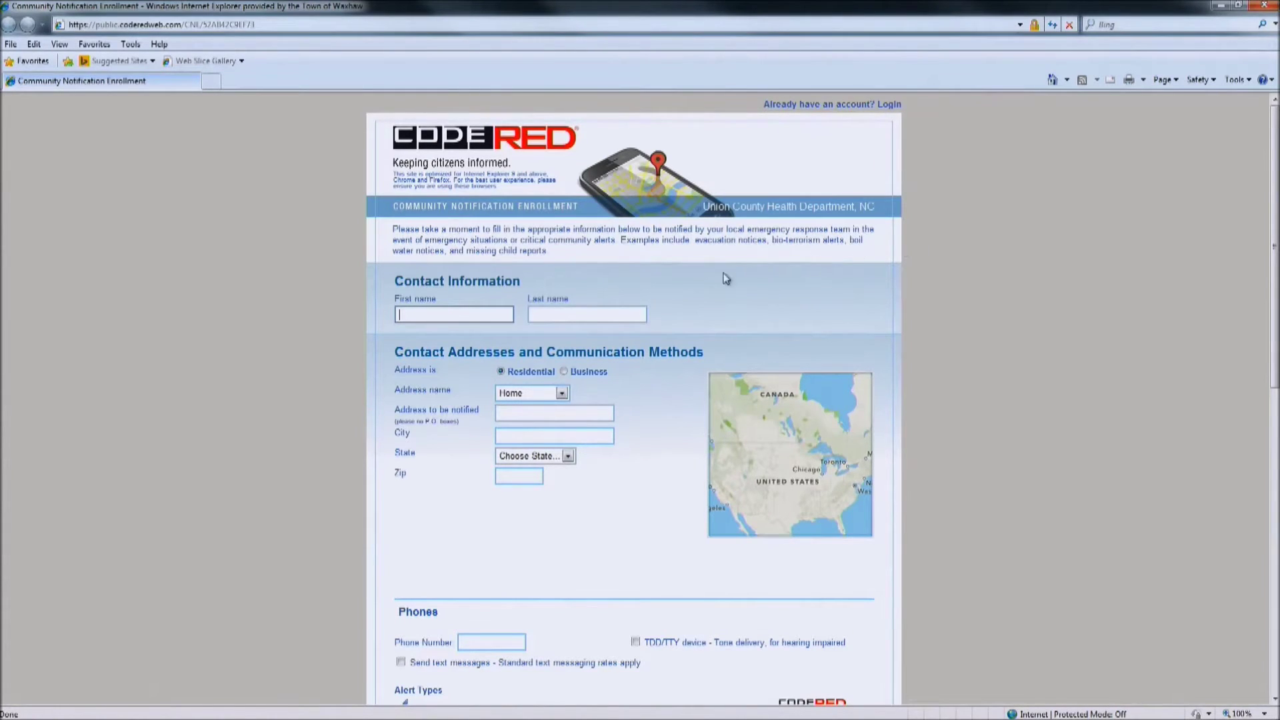
Enter the contact's first and last name
{"action": "left_click", "coordinate": [459, 316]}
{"action": "key", "text": "Tab"}
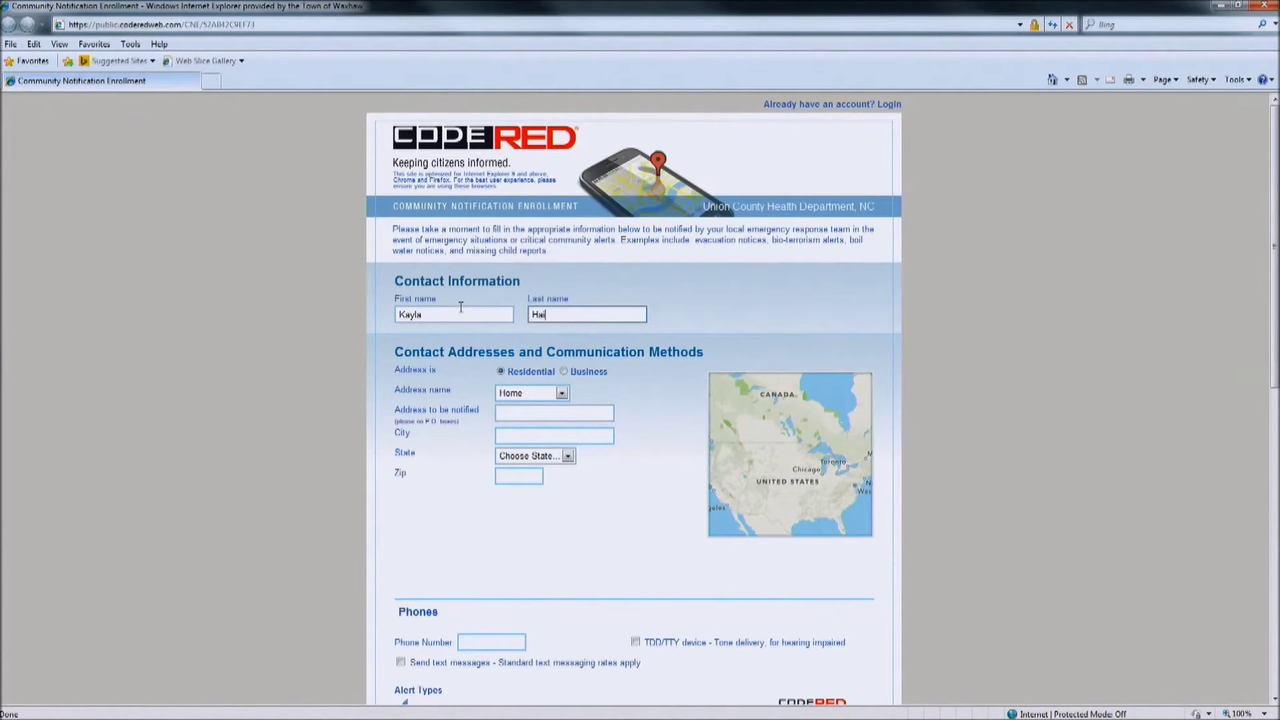
Fill in the contact's home street address, city, state NC and zip code
{"action": "left_click", "coordinate": [540, 413]}
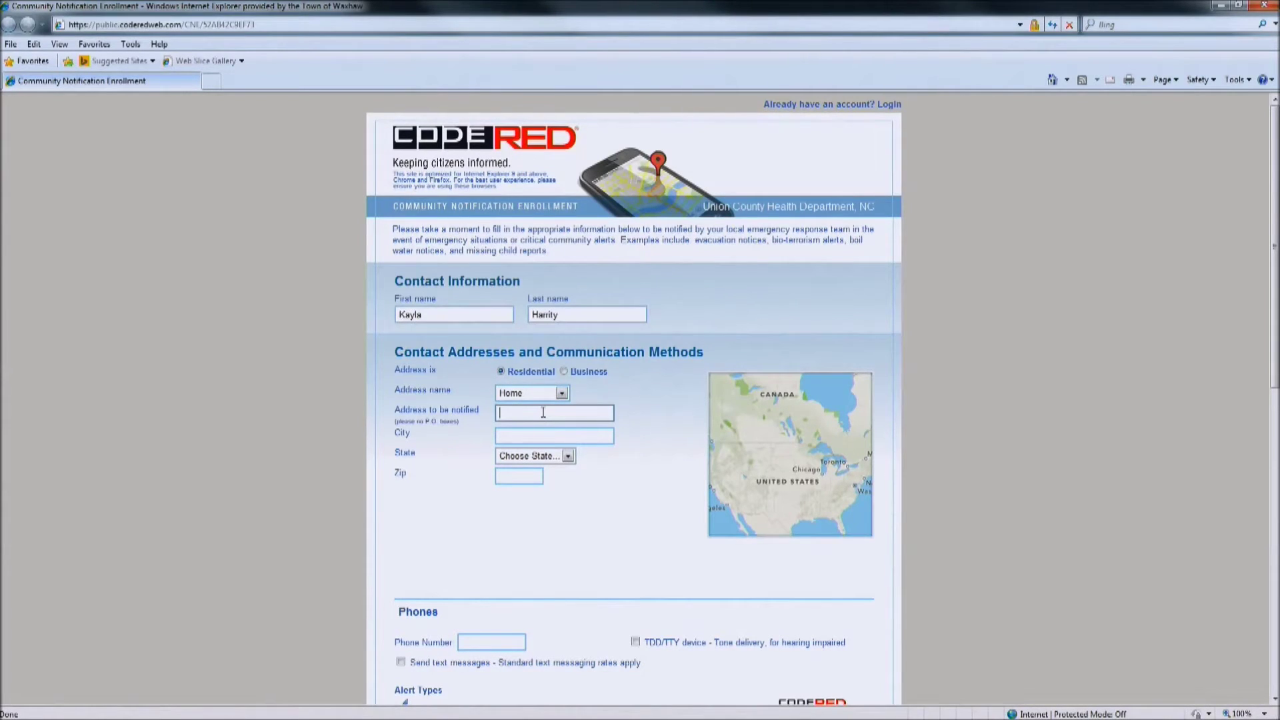
{"action": "key", "text": "Tab"}
{"action": "type", "text": "Waxhaw"}
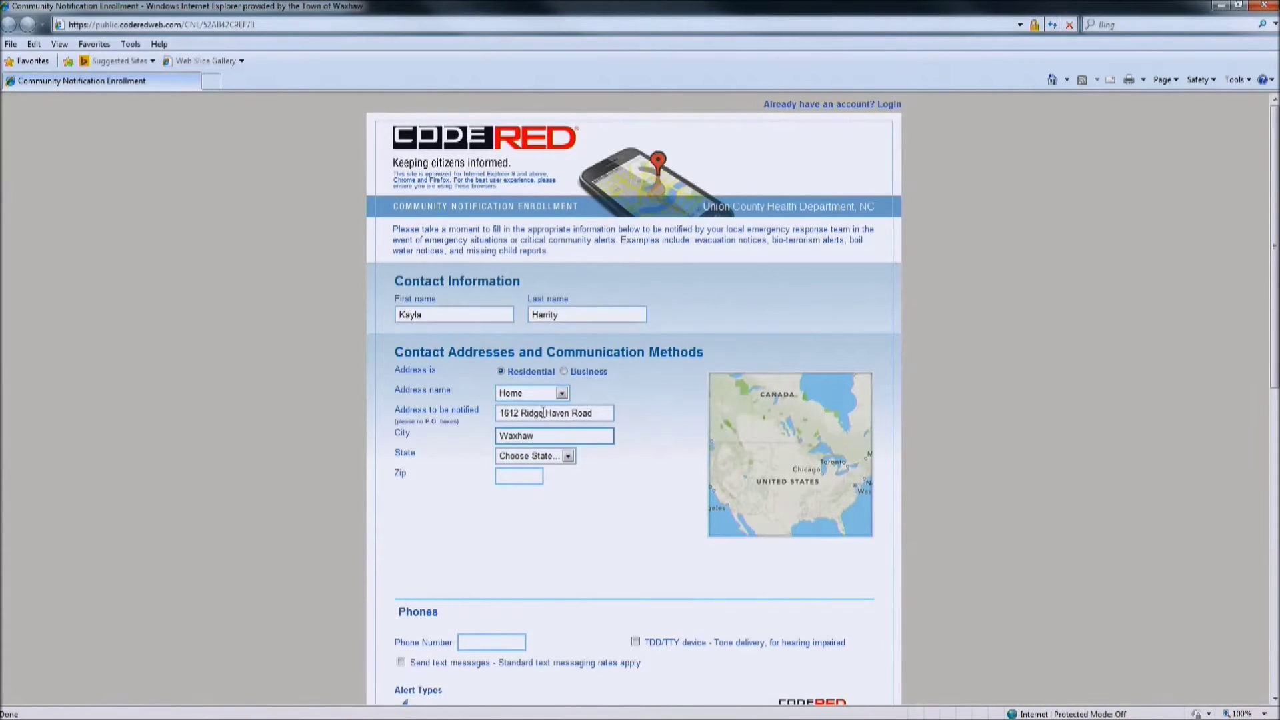
{"action": "key", "text": "Tab"}
{"action": "type", "text": "nc"}
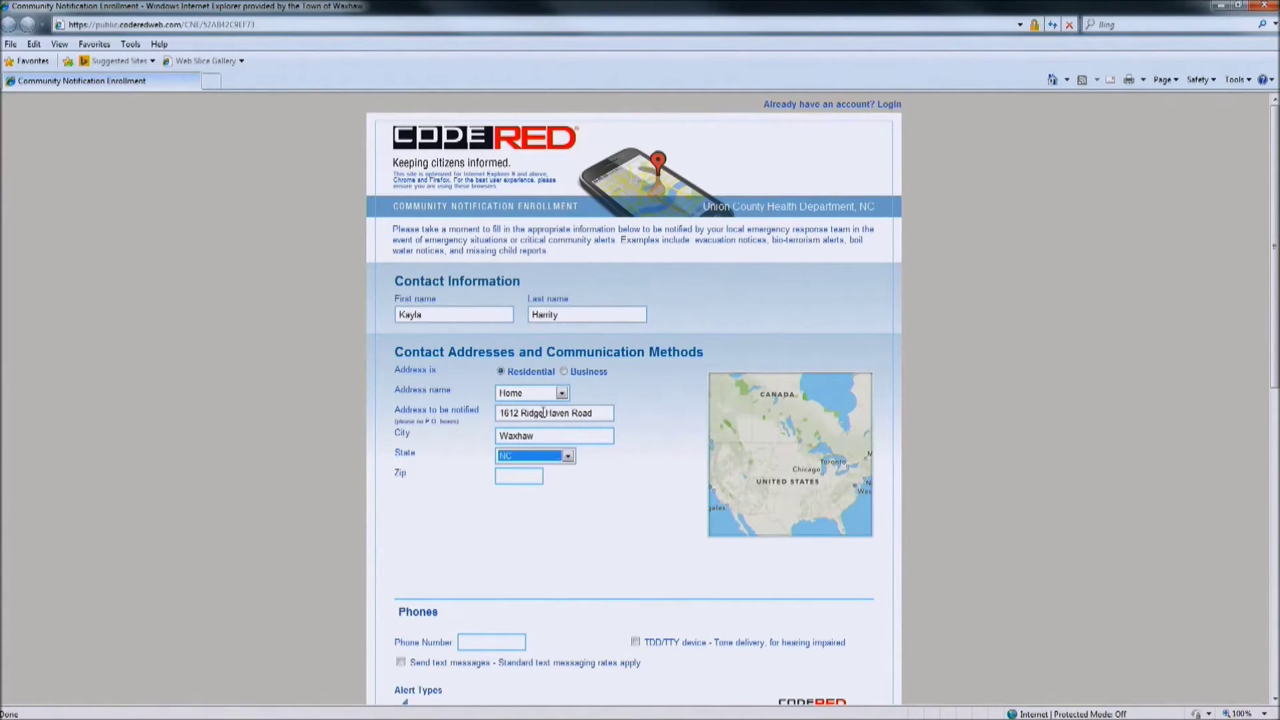
{"action": "key", "text": "Tab"}
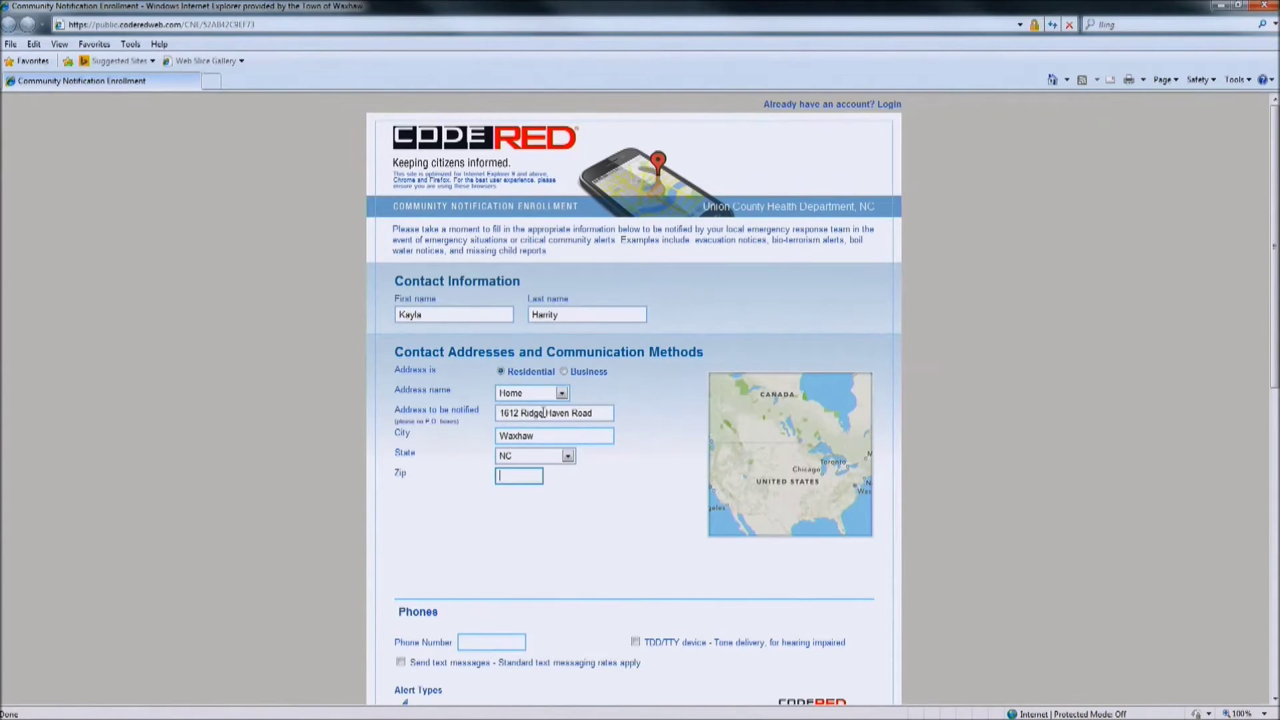
{"action": "type", "text": "28173"}
{"action": "key", "text": "Tab"}
Enter the contact's phone number with Emergency, Tornado, Severe Thunderstorm and Flash Flood alerts, leaving TDD/TTY and General off
{"action": "scroll", "coordinate": [571, 285], "scroll_direction": "down", "scroll_amount": 4}
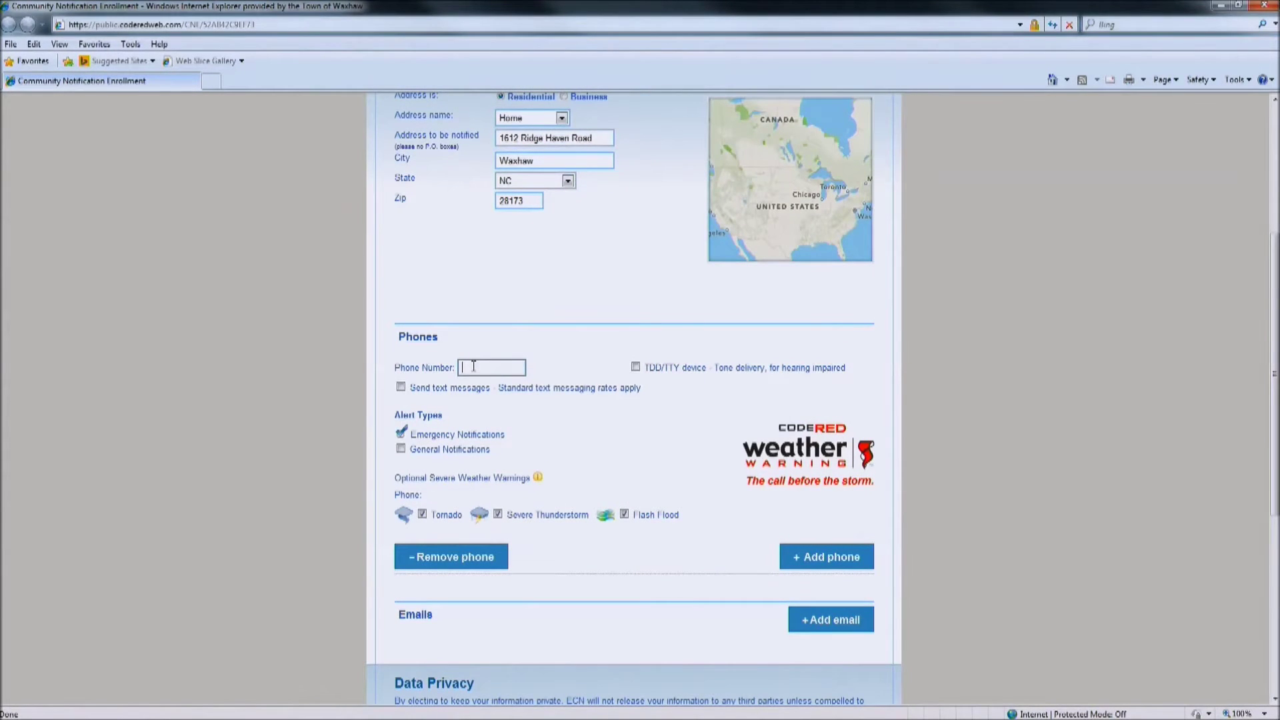
{"action": "left_click", "coordinate": [636, 368]}
{"action": "left_click", "coordinate": [636, 368]}
{"action": "left_click", "coordinate": [400, 449]}
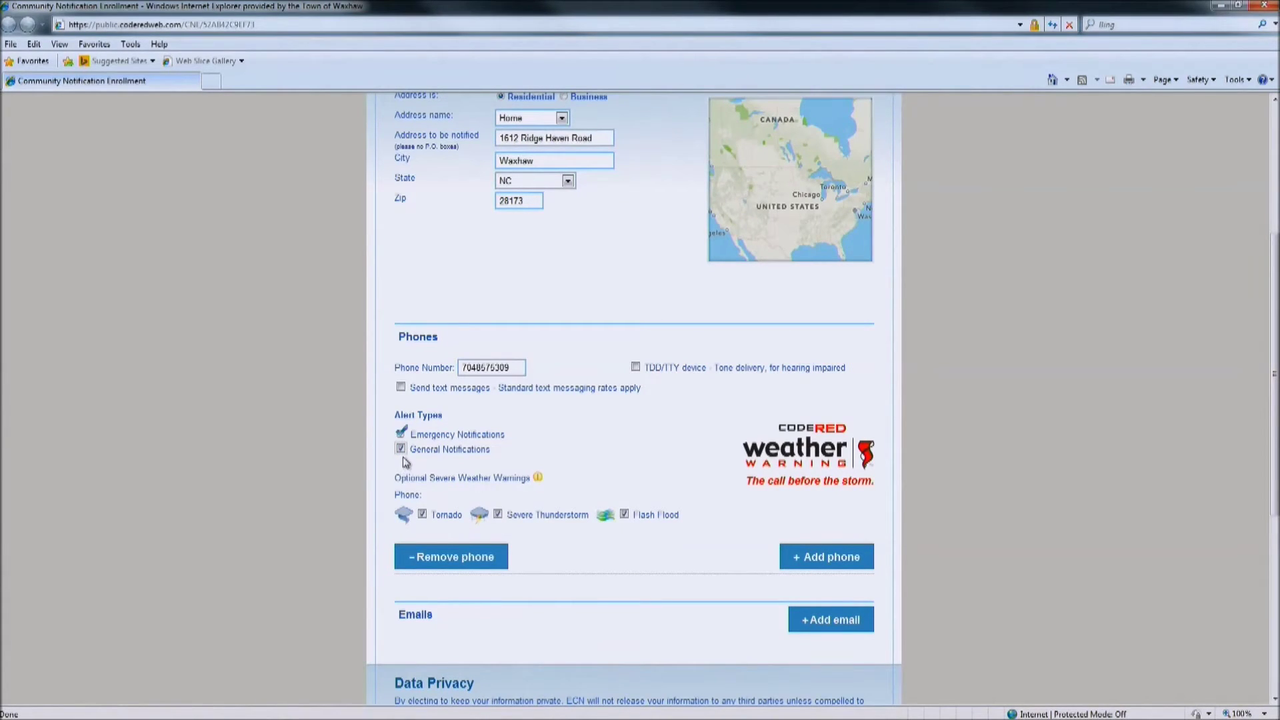
{"action": "left_click", "coordinate": [401, 450]}
{"action": "left_click", "coordinate": [498, 515]}
{"action": "left_click", "coordinate": [625, 514]}
Add the contact's email address, confirm it, and keep General Notifications checked
{"action": "scroll", "coordinate": [655, 553], "scroll_direction": "down", "scroll_amount": 2}
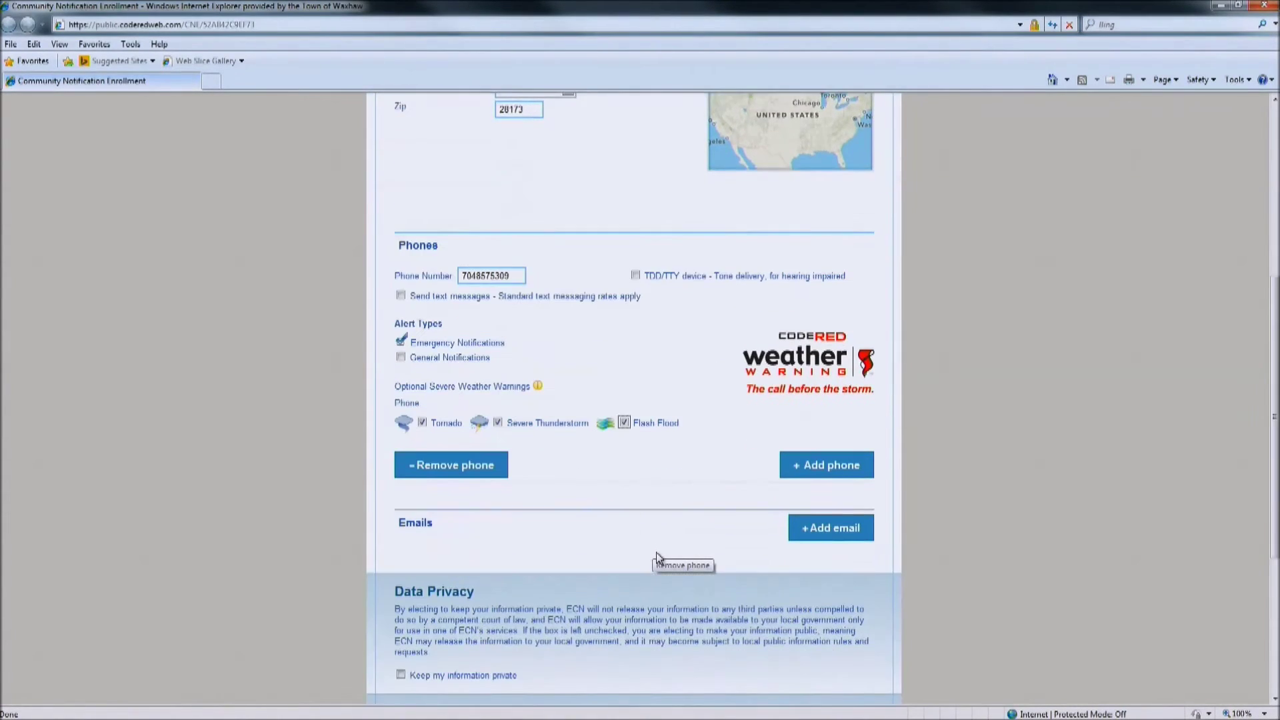
{"action": "scroll", "coordinate": [657, 555], "scroll_direction": "down", "scroll_amount": 2}
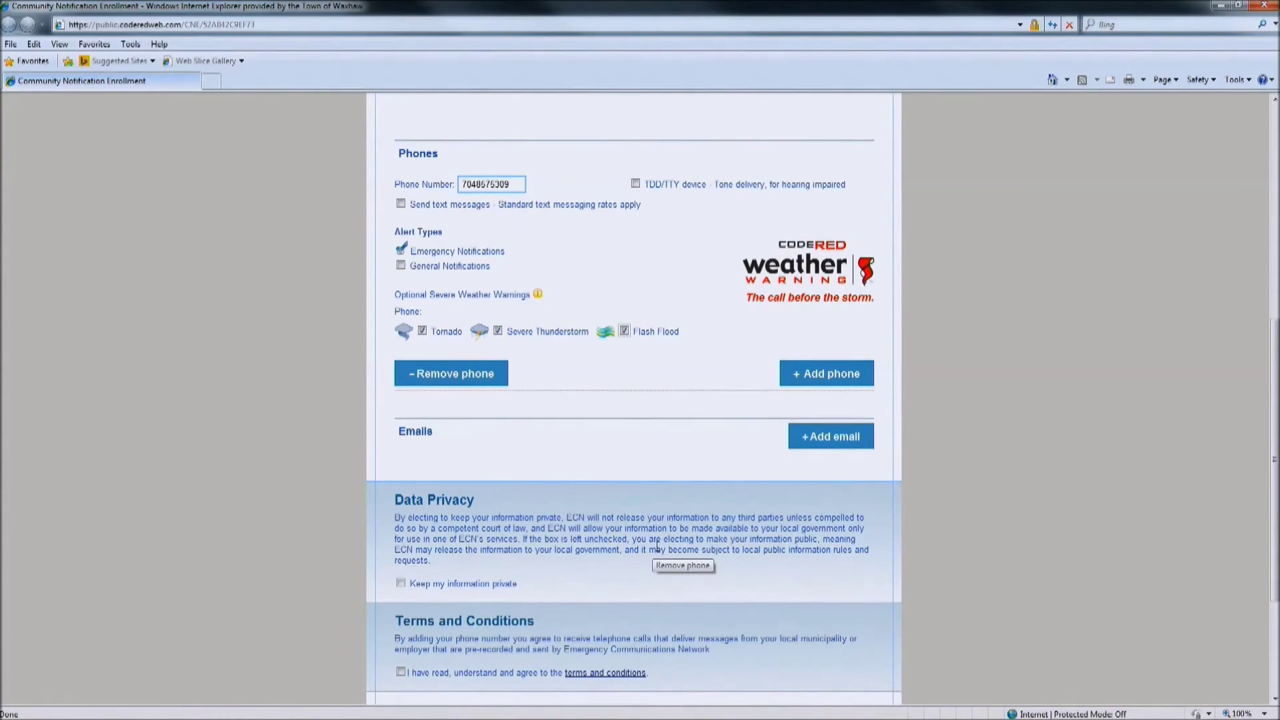
{"action": "left_click", "coordinate": [822, 445]}
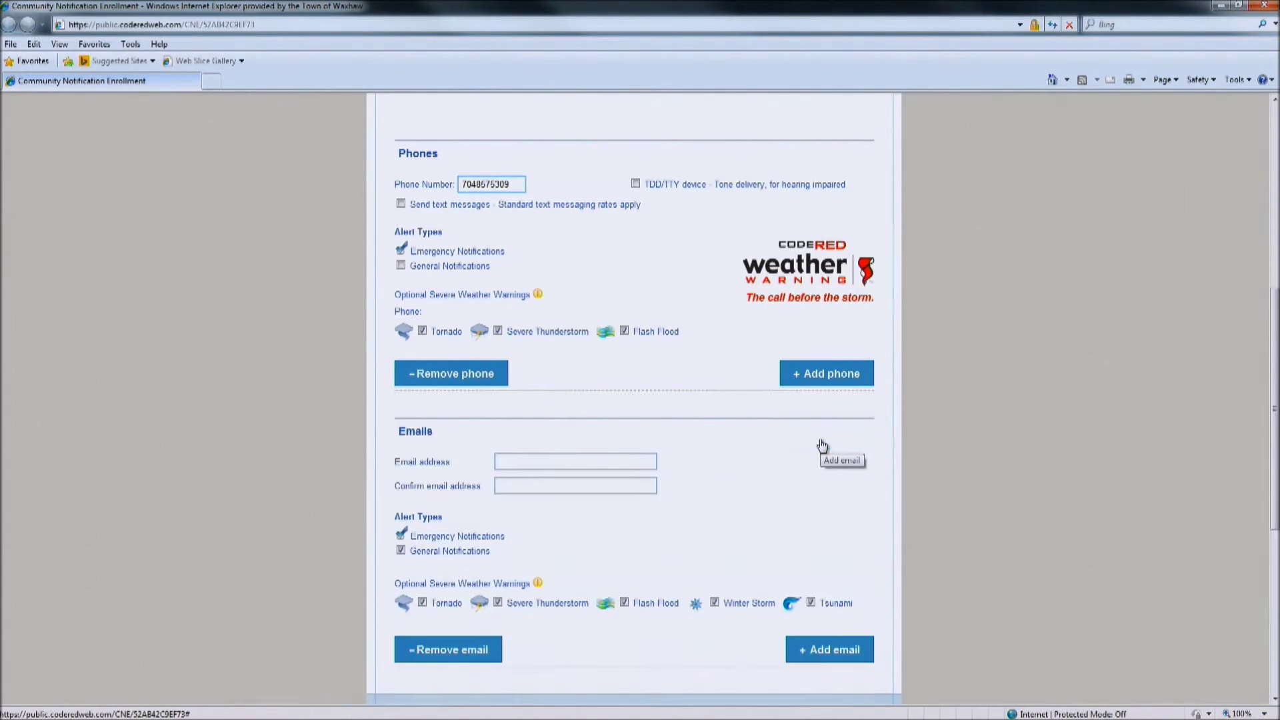
{"action": "left_click", "coordinate": [505, 460]}
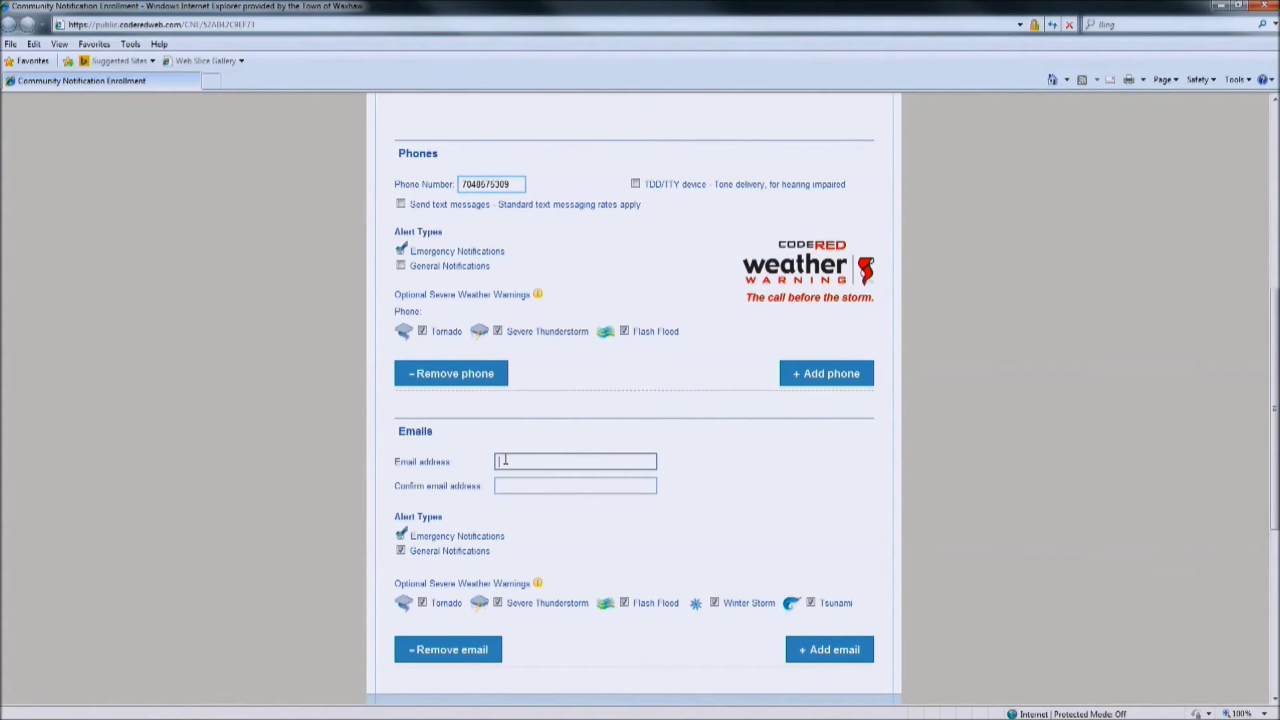
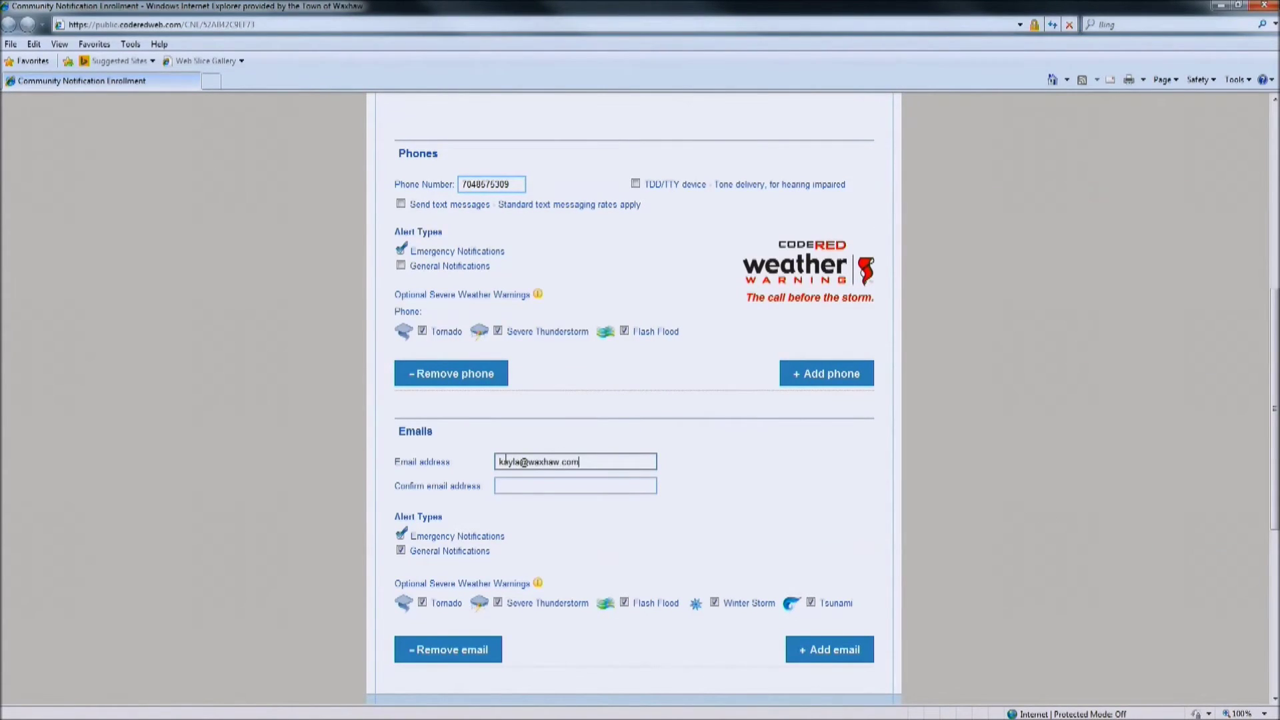
{"action": "key", "text": "Tab"}
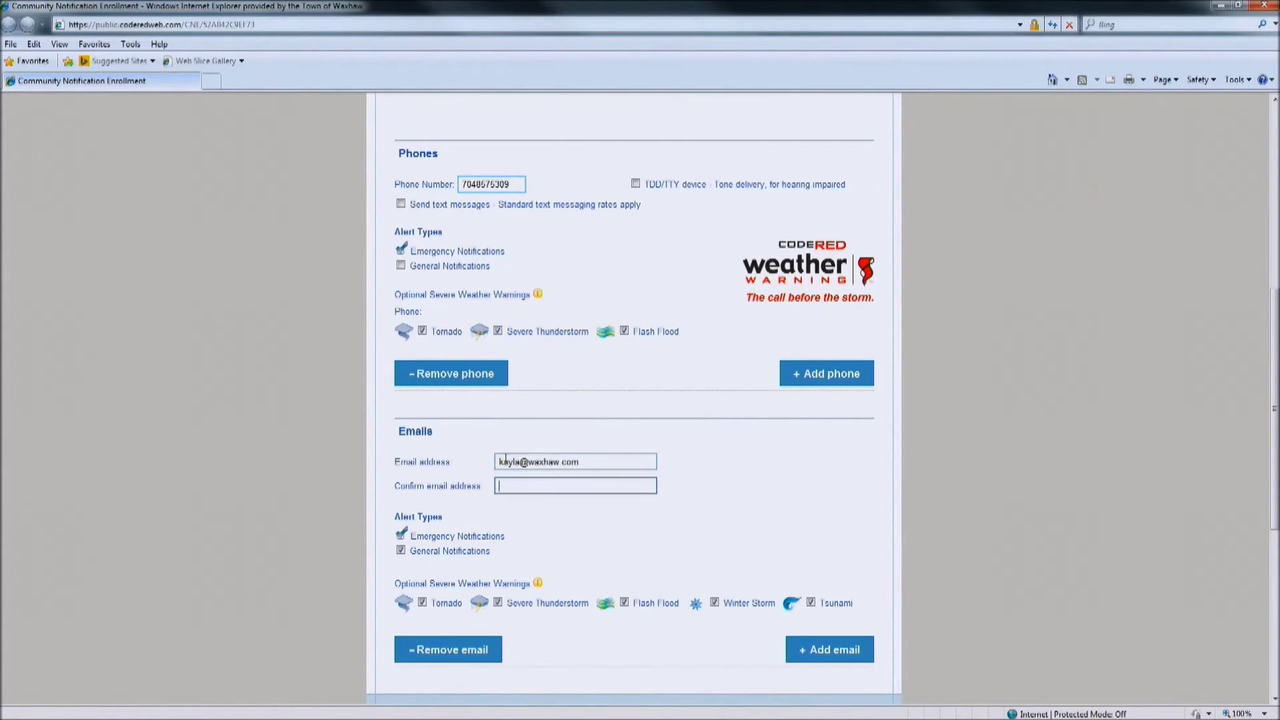
{"action": "scroll", "coordinate": [540, 531], "scroll_direction": "down", "scroll_amount": 1}
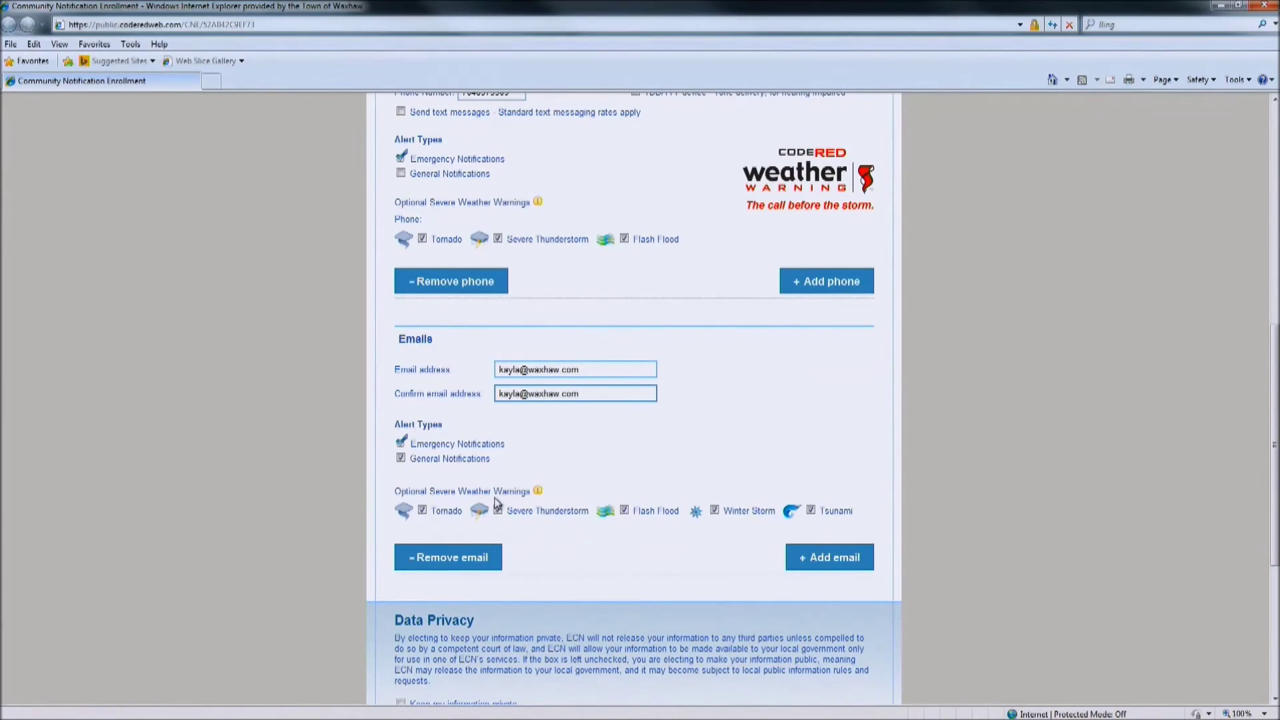
{"action": "left_click", "coordinate": [400, 458]}
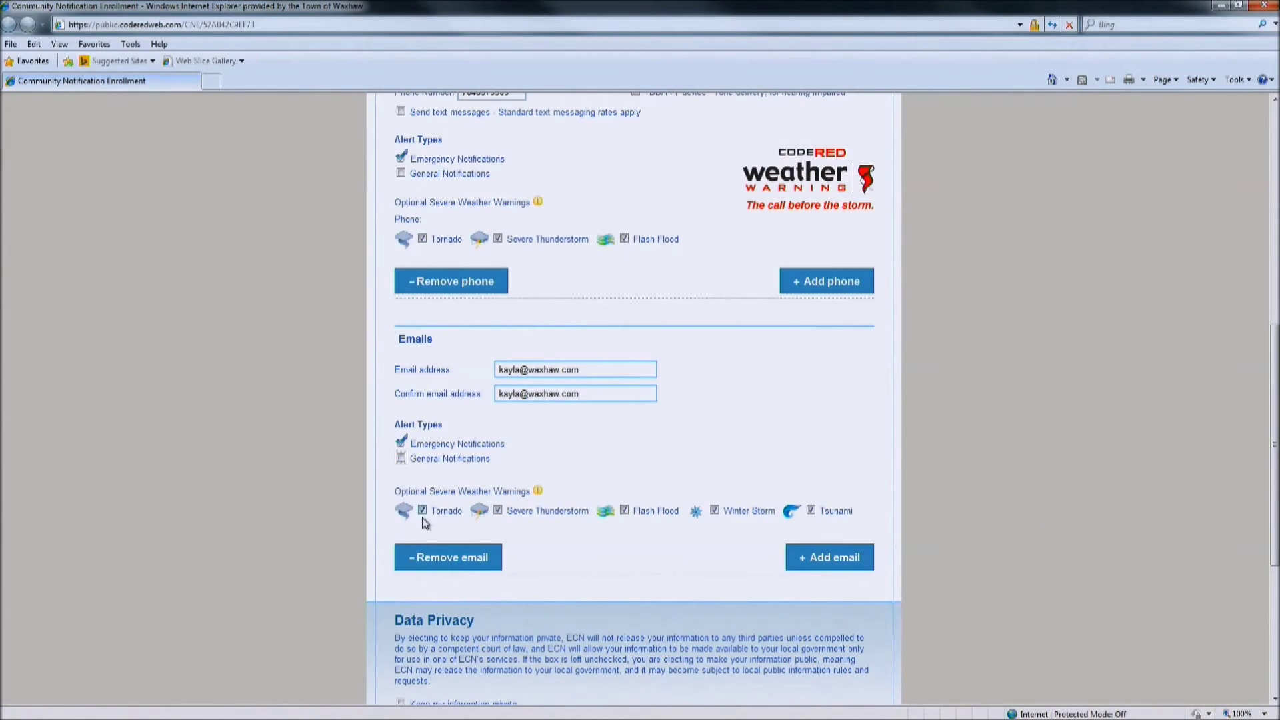
{"action": "left_click", "coordinate": [400, 459]}
{"action": "scroll", "coordinate": [568, 556], "scroll_direction": "down", "scroll_amount": 3}
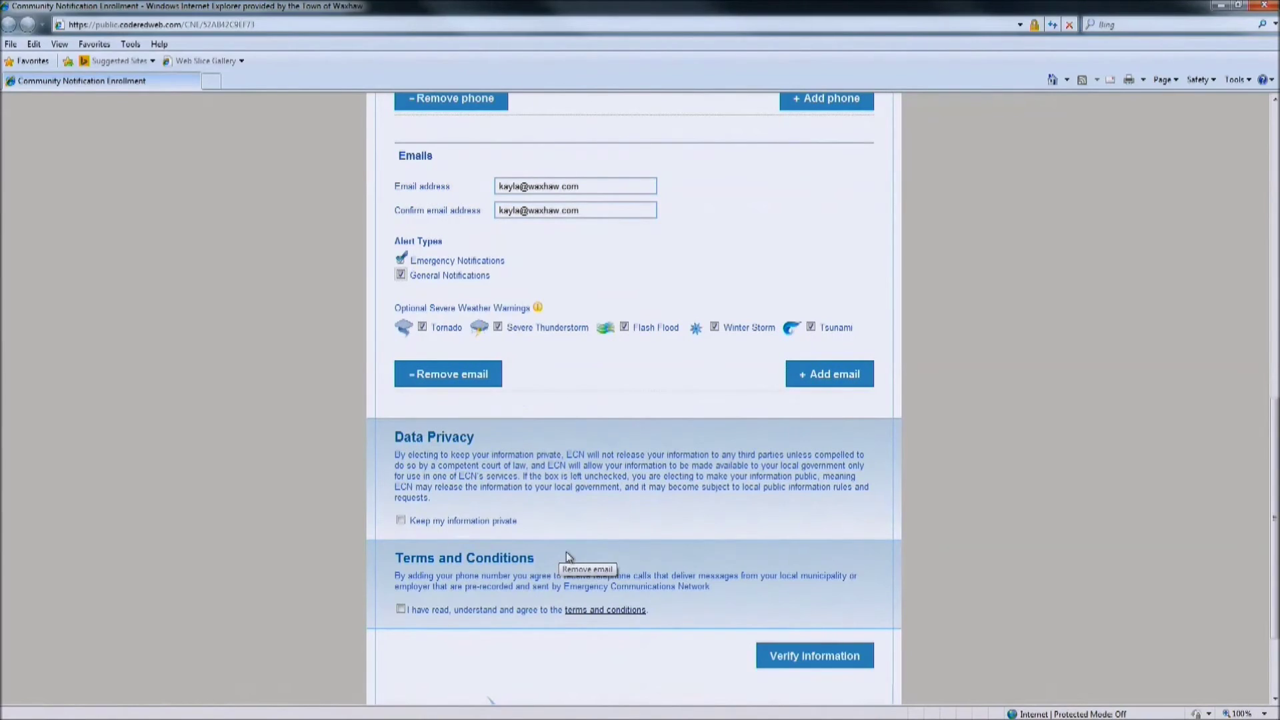
Check 'Keep my information private' and the terms box, then verify the information
{"action": "scroll", "coordinate": [564, 548], "scroll_direction": "down", "scroll_amount": 2}
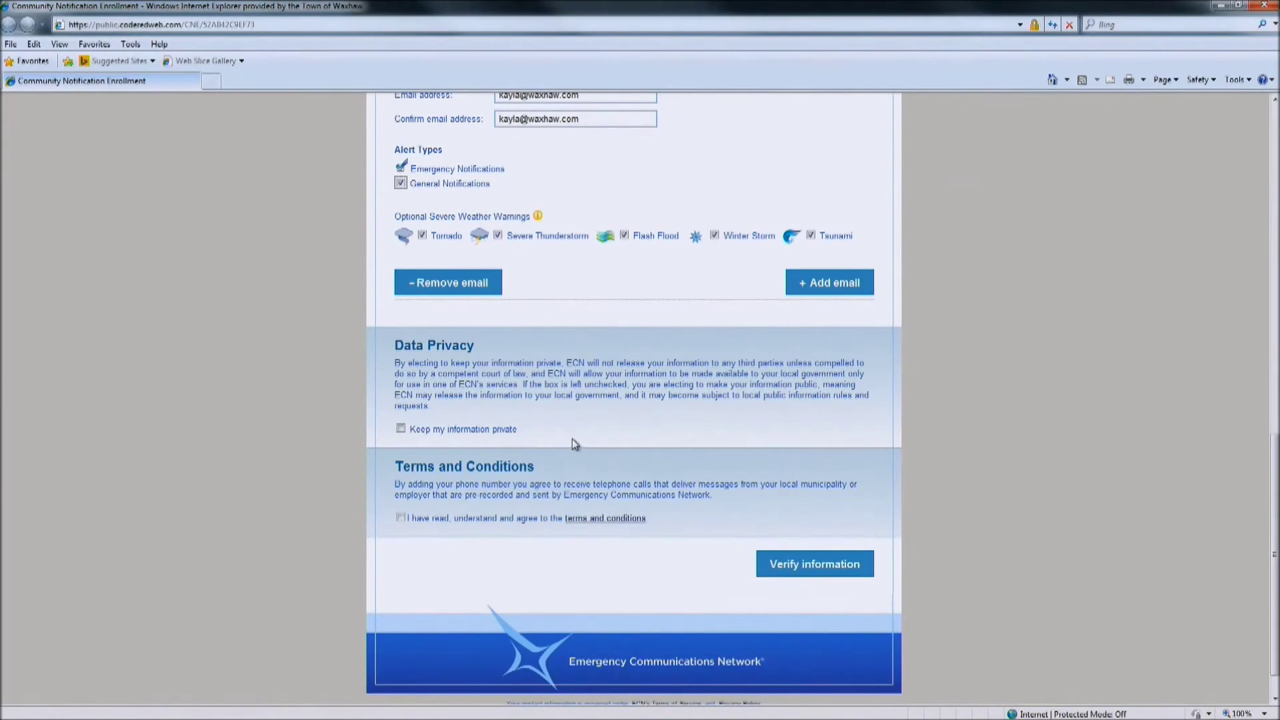
{"action": "left_click", "coordinate": [401, 432]}
{"action": "left_click", "coordinate": [401, 517]}
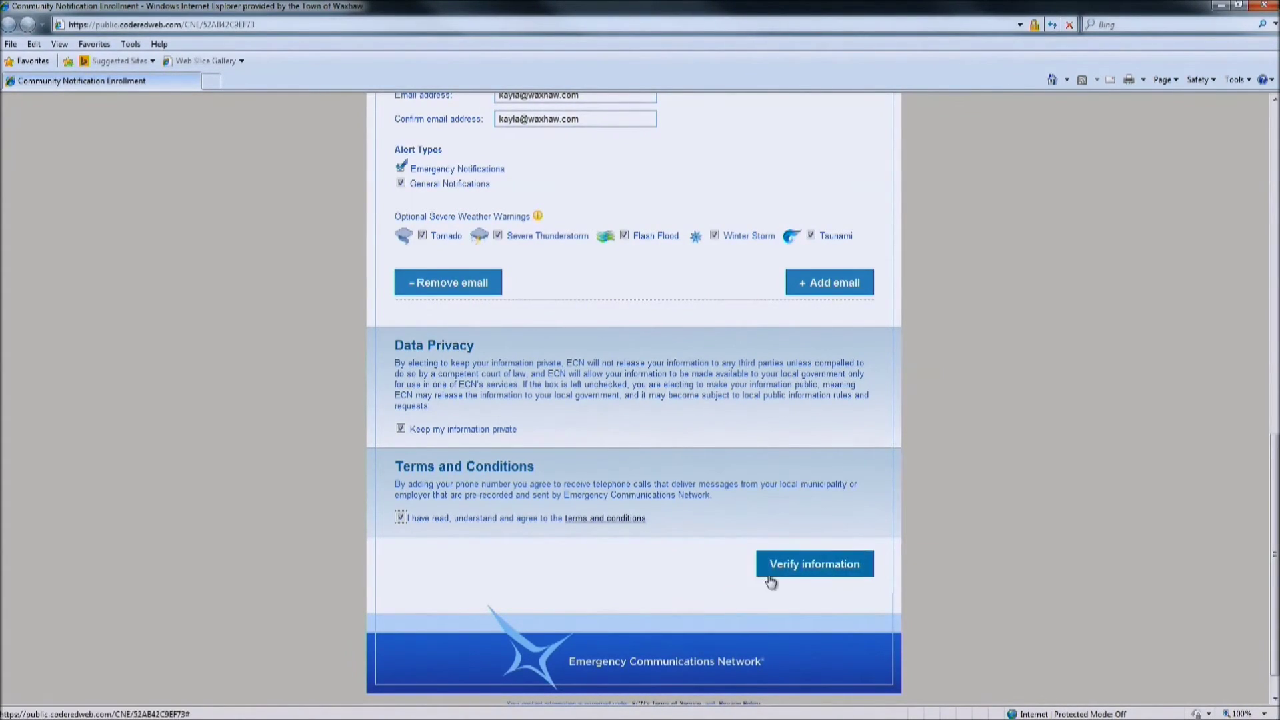
{"action": "left_click", "coordinate": [815, 567]}
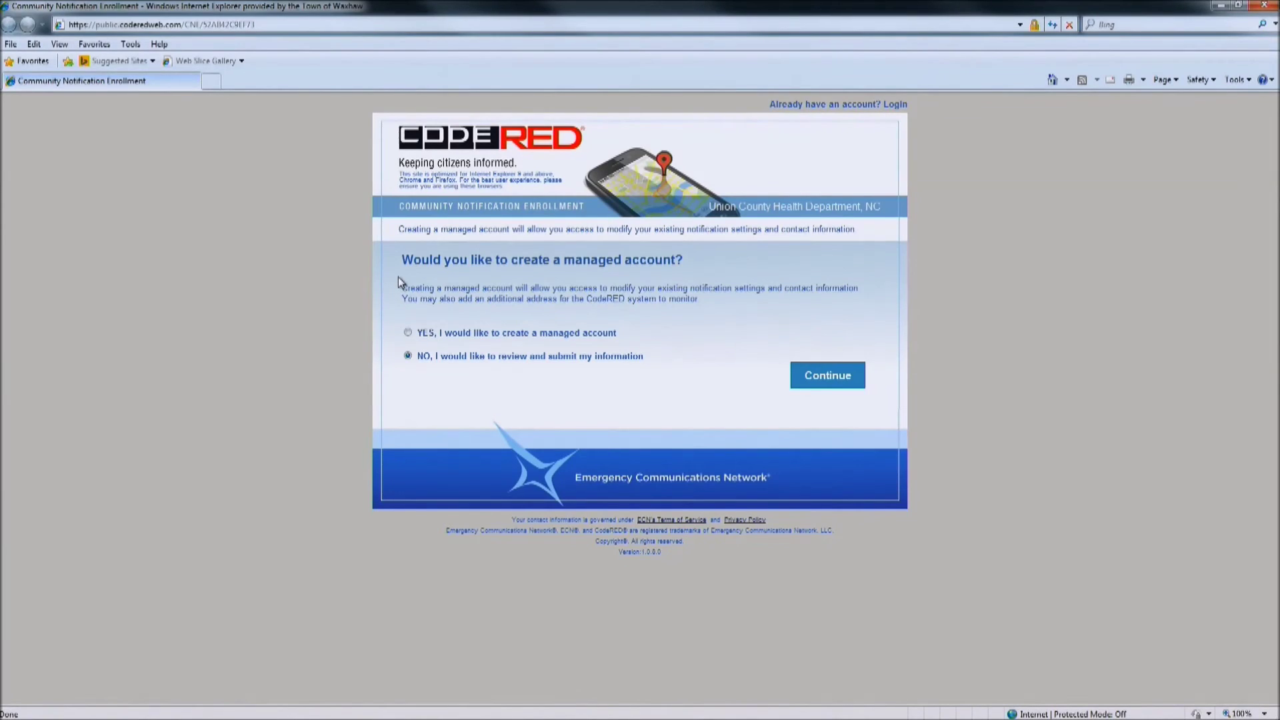
Choose YES for a managed account, enter and confirm the account password, and continue
{"action": "left_click", "coordinate": [409, 333]}
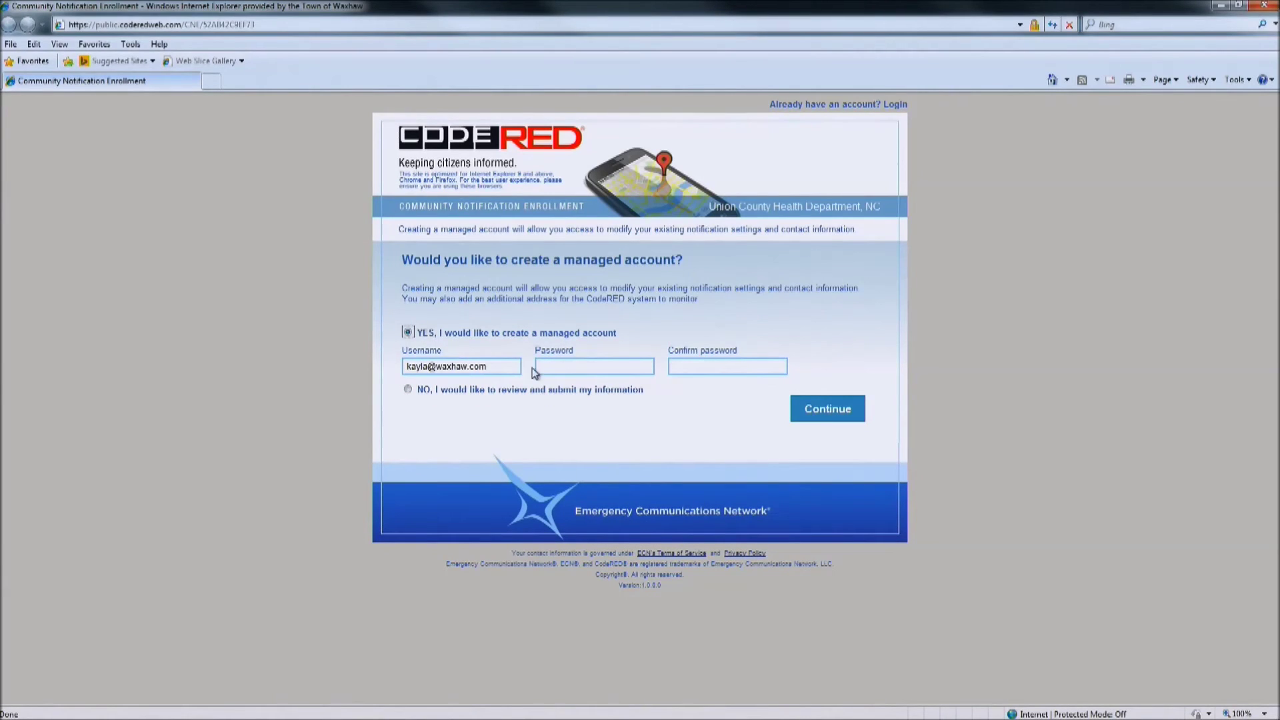
{"action": "left_click", "coordinate": [564, 368]}
{"action": "type", "text": "*******"}
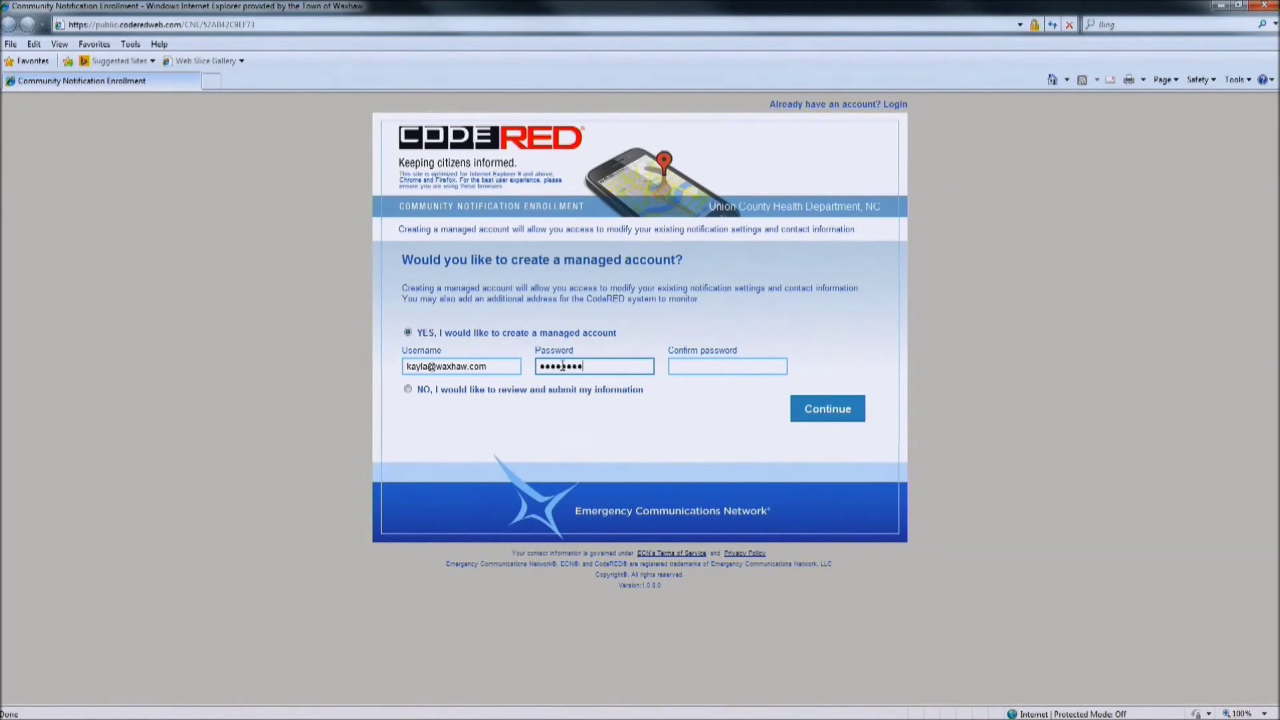
{"action": "type", "text": "**"}
{"action": "key", "text": "Tab"}
{"action": "type", "text": "****"}
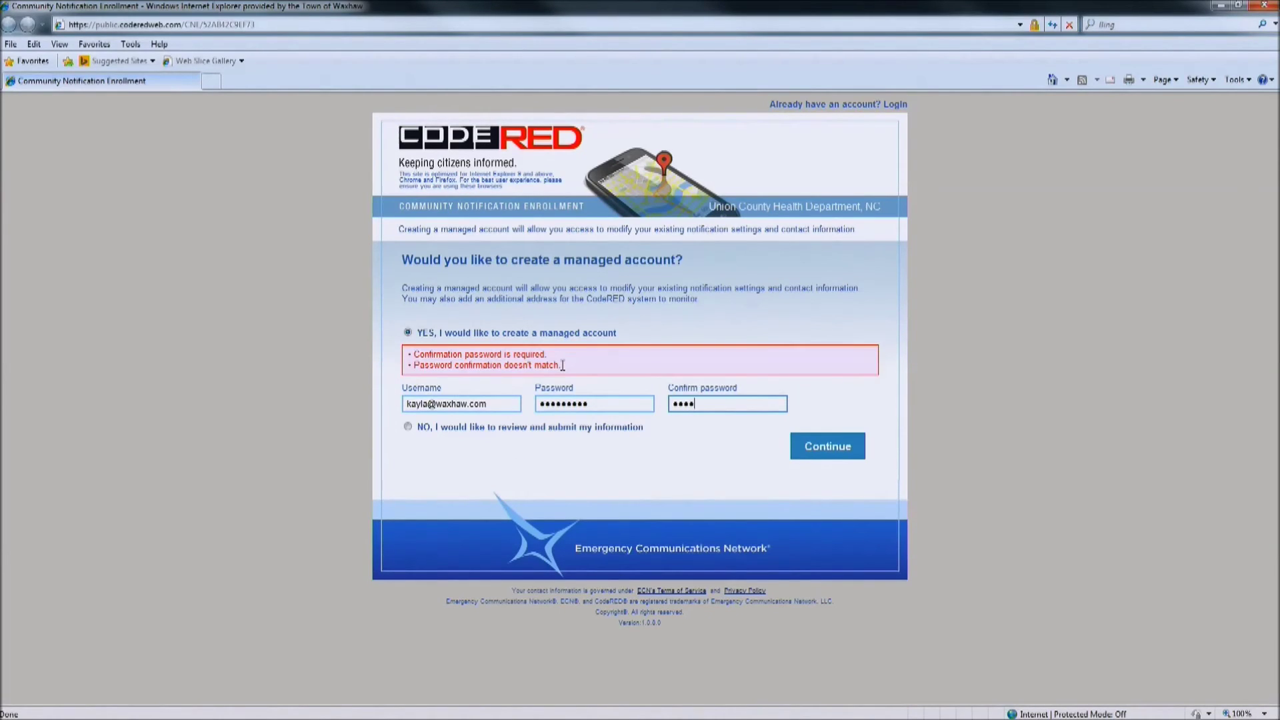
{"action": "type", "text": "******"}
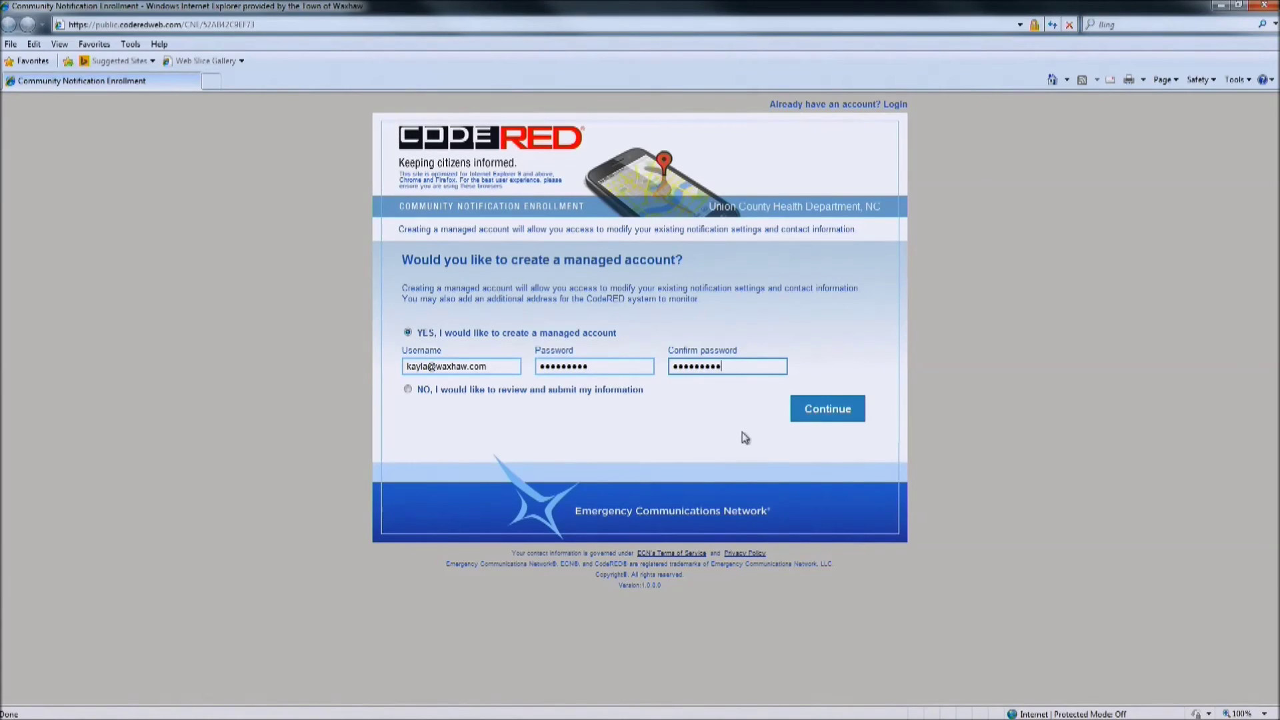
{"action": "left_click", "coordinate": [824, 413]}
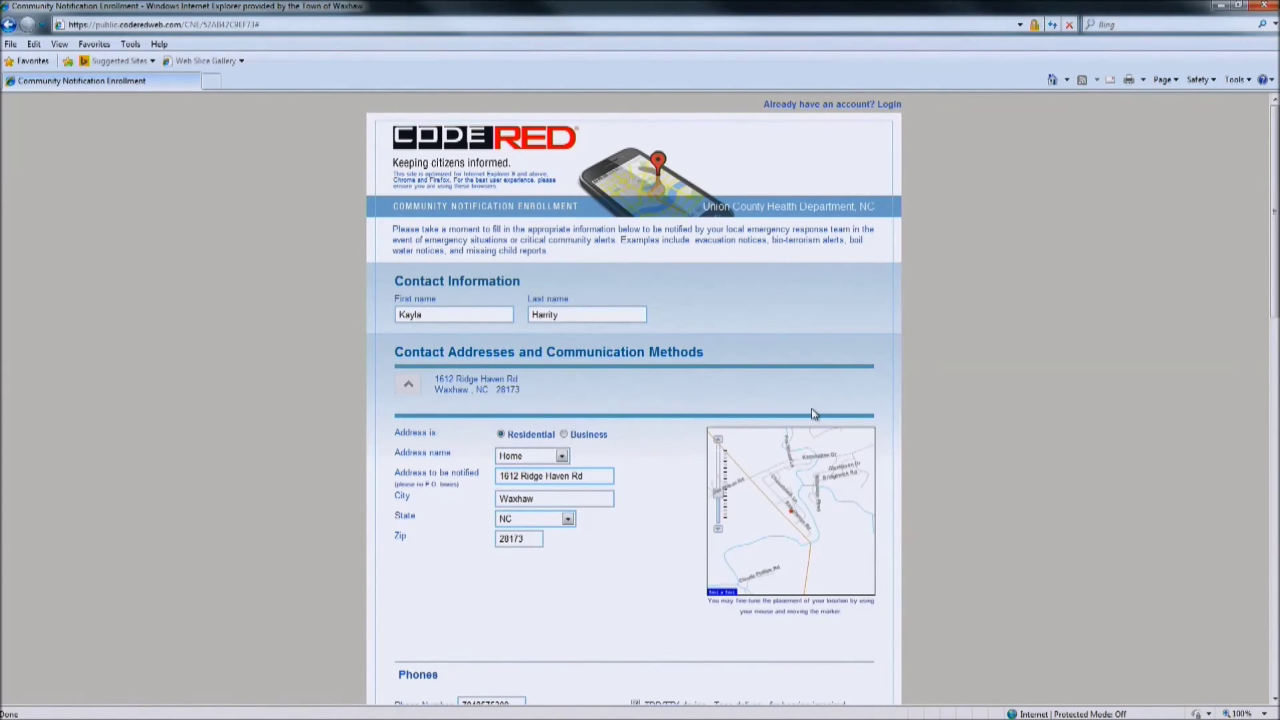
Scroll through the reshown form to review contact, phone, email and Account Creation details
{"action": "scroll", "coordinate": [969, 370], "scroll_direction": "down", "scroll_amount": 4}
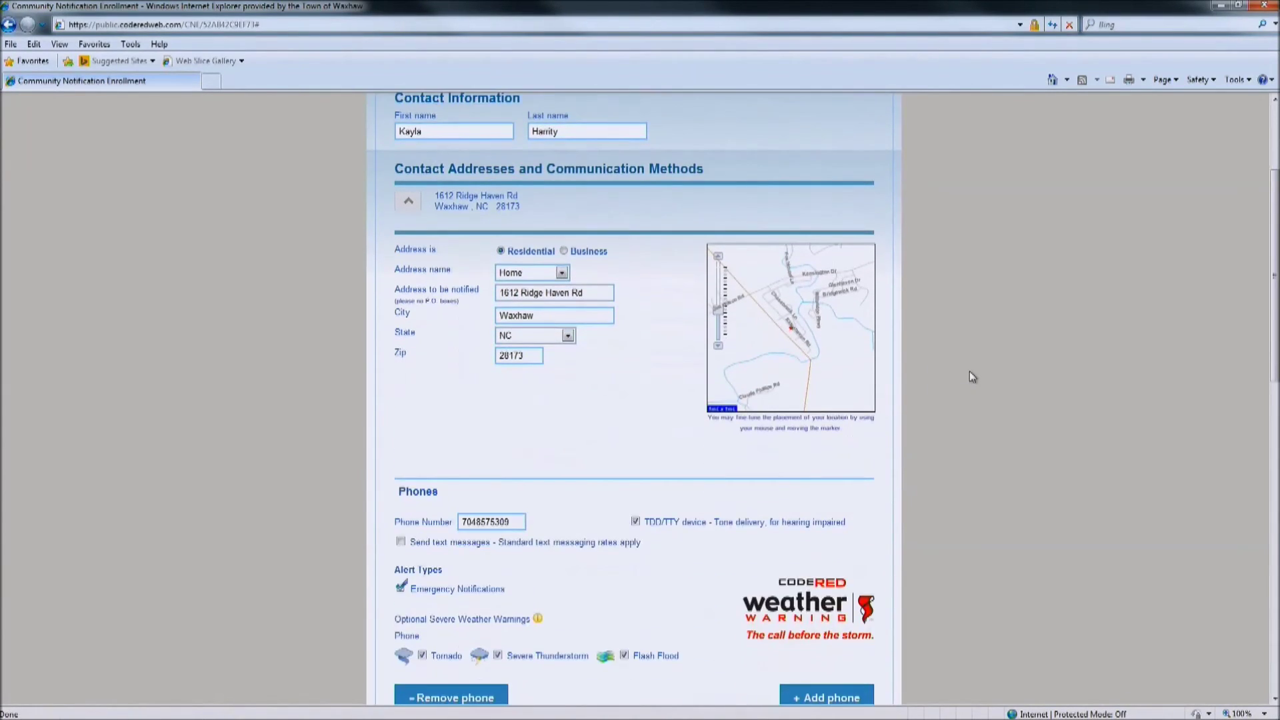
{"action": "scroll", "coordinate": [969, 372], "scroll_direction": "down", "scroll_amount": 1}
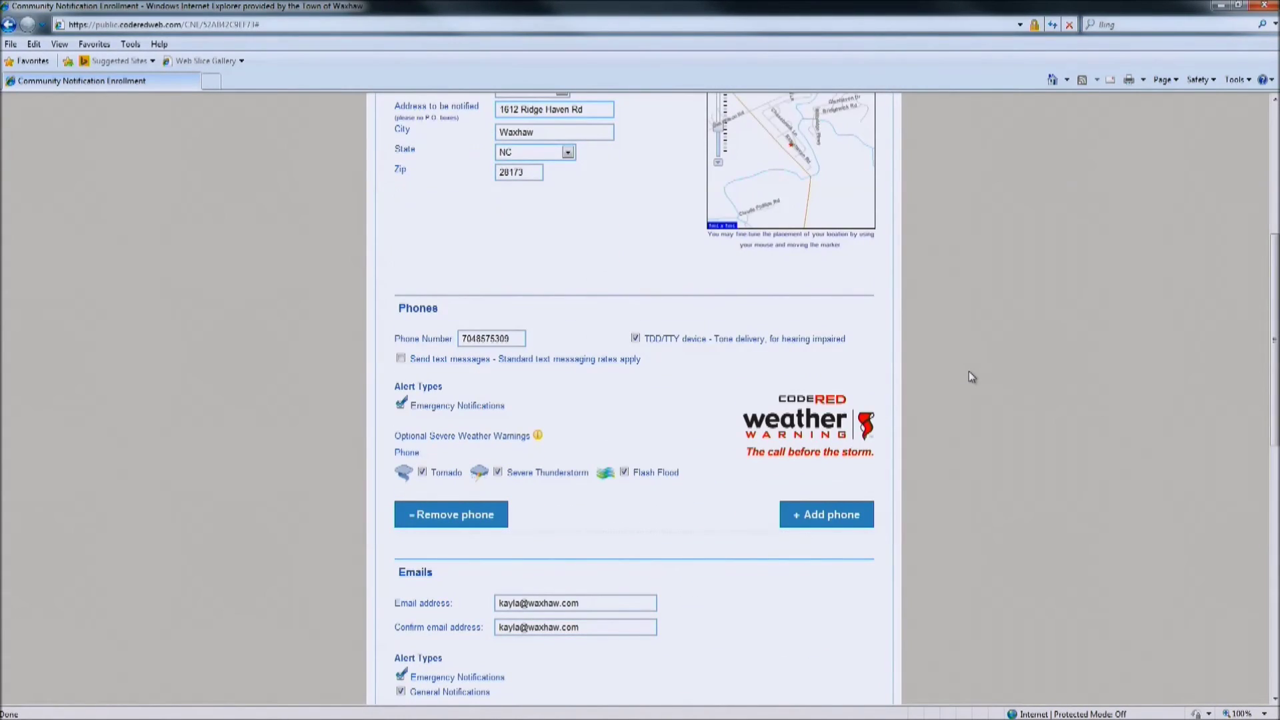
{"action": "scroll", "coordinate": [994, 425], "scroll_direction": "up", "scroll_amount": 4}
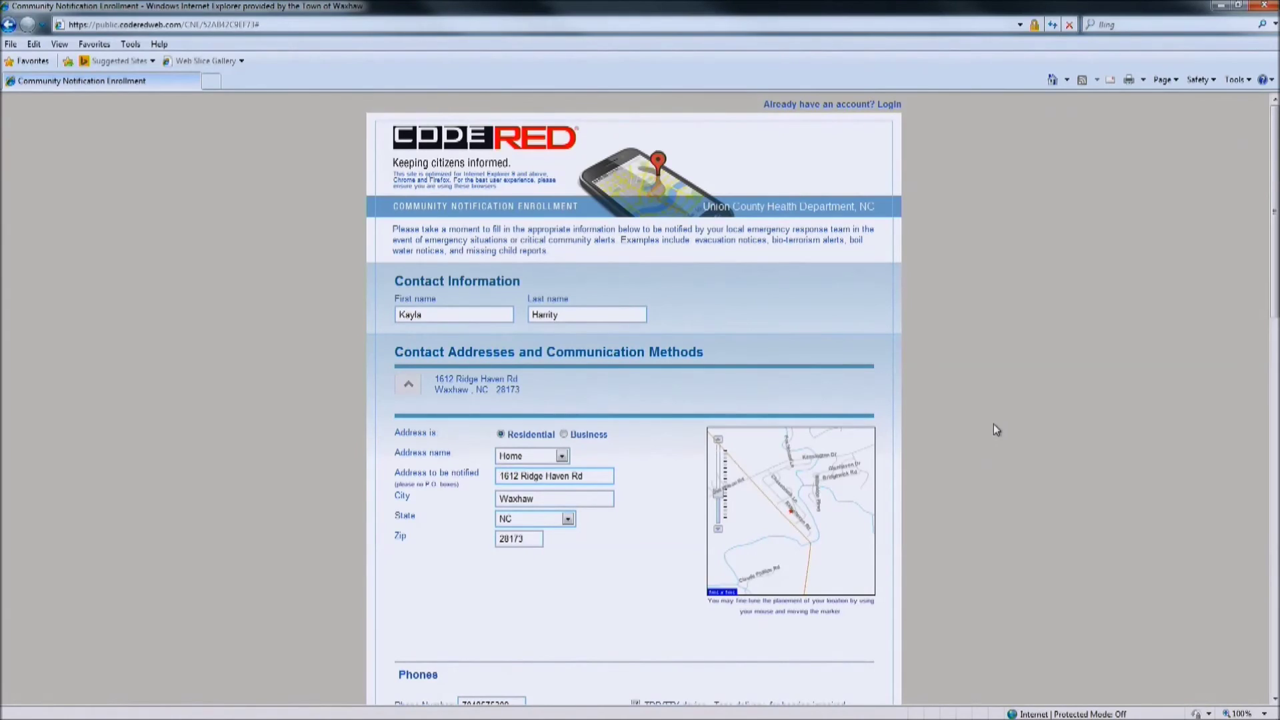
{"action": "scroll", "coordinate": [993, 428], "scroll_direction": "down", "scroll_amount": 1}
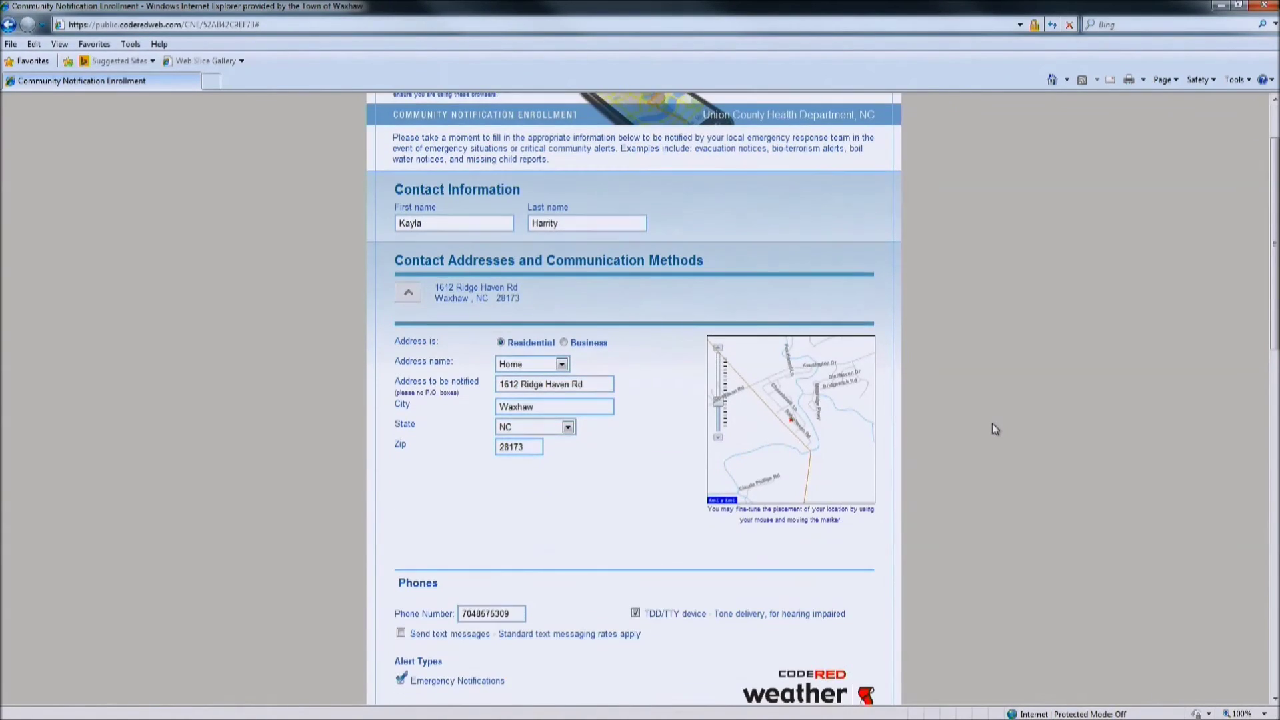
{"action": "scroll", "coordinate": [992, 427], "scroll_direction": "down", "scroll_amount": 2}
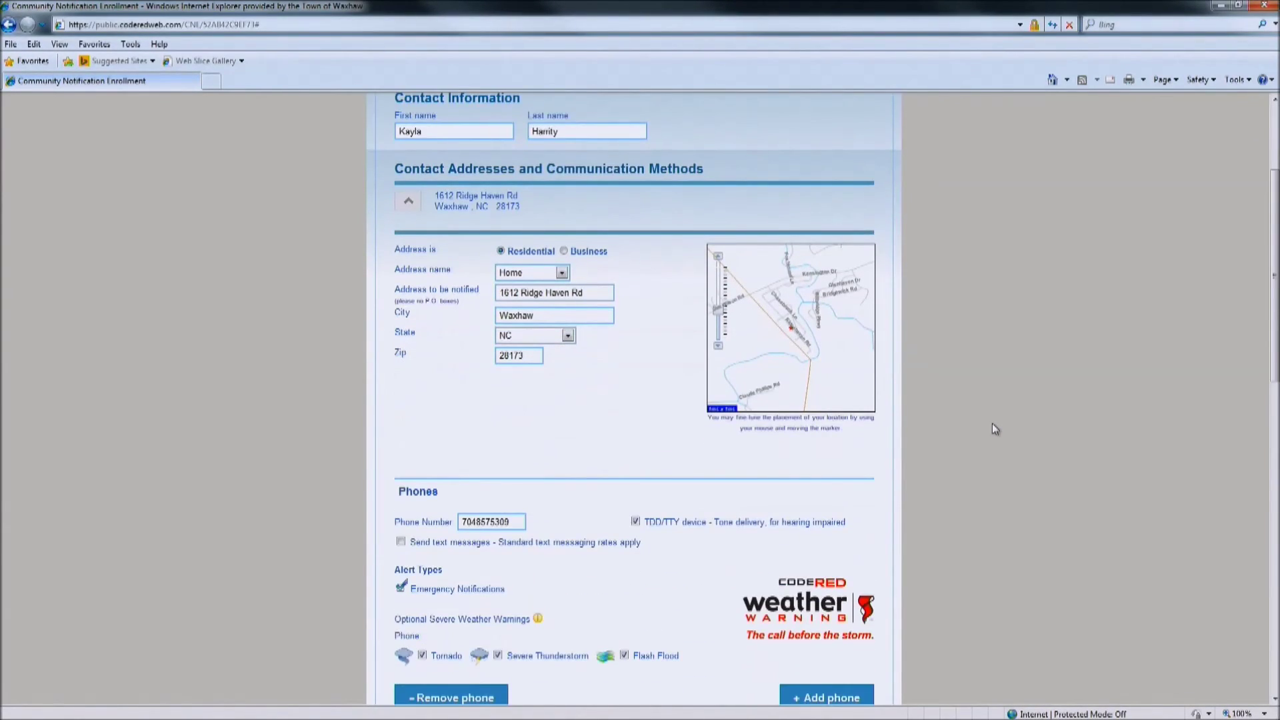
{"action": "scroll", "coordinate": [991, 425], "scroll_direction": "down", "scroll_amount": 1}
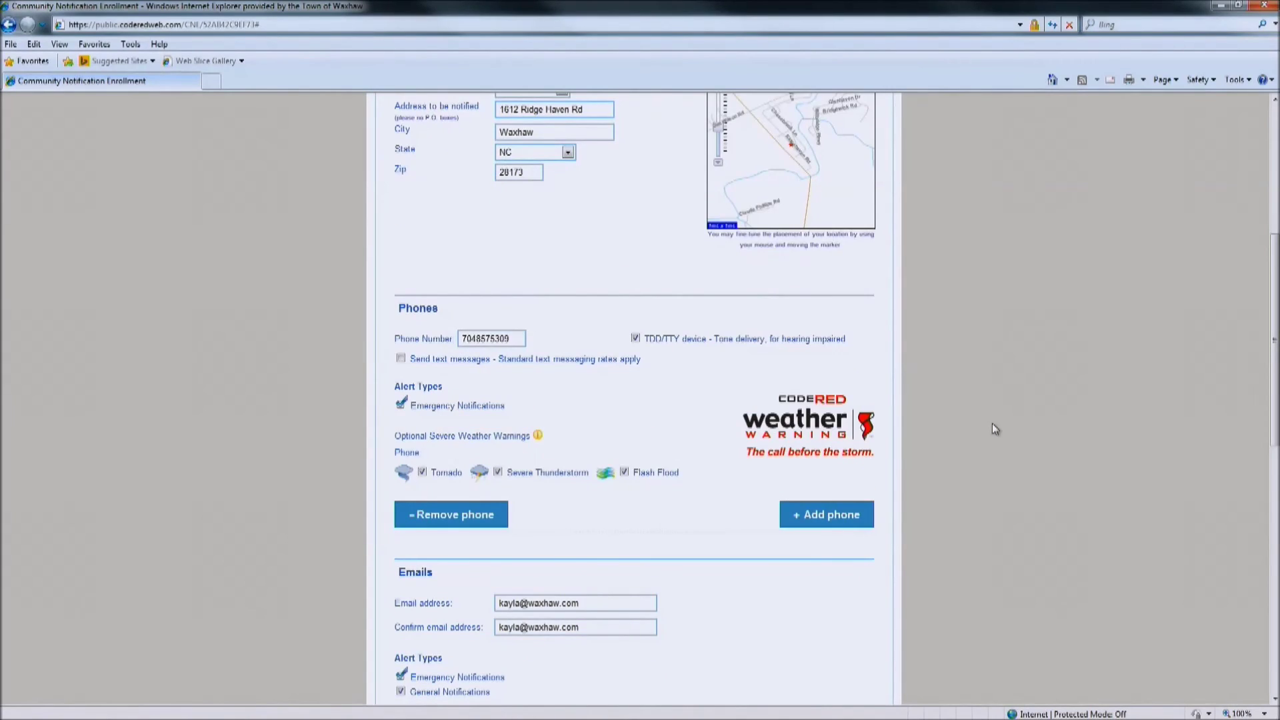
{"action": "scroll", "coordinate": [992, 424], "scroll_direction": "down", "scroll_amount": 1}
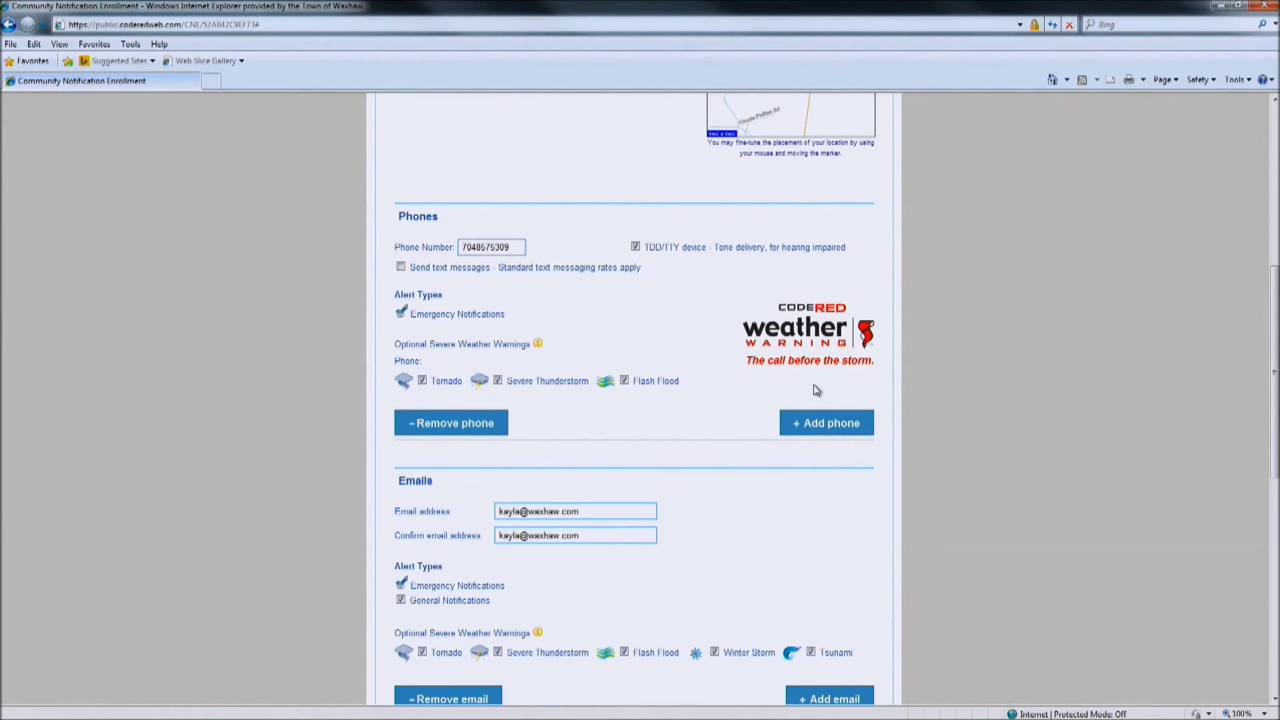
{"action": "scroll", "coordinate": [868, 477], "scroll_direction": "down", "scroll_amount": 3}
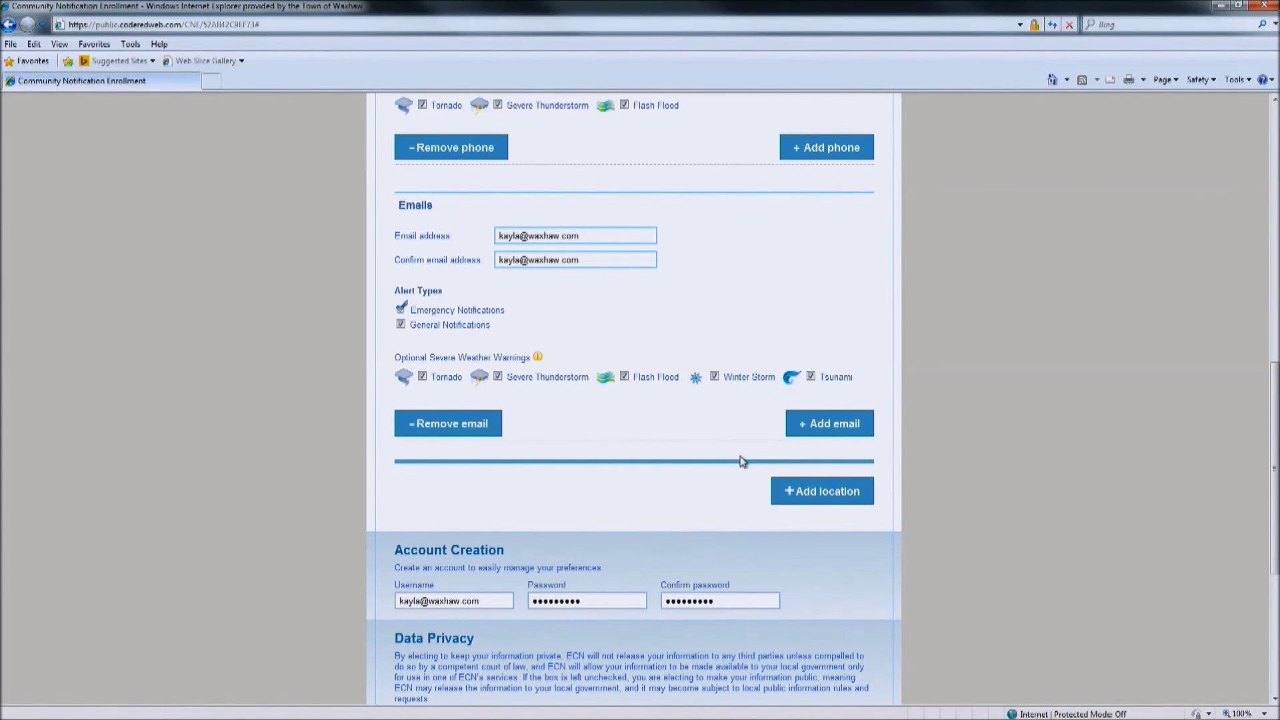
{"action": "scroll", "coordinate": [714, 466], "scroll_direction": "down", "scroll_amount": 4}
Verify the information, review the summary, and continue to submit the enrollment
{"action": "scroll", "coordinate": [715, 468], "scroll_direction": "down", "scroll_amount": 1}
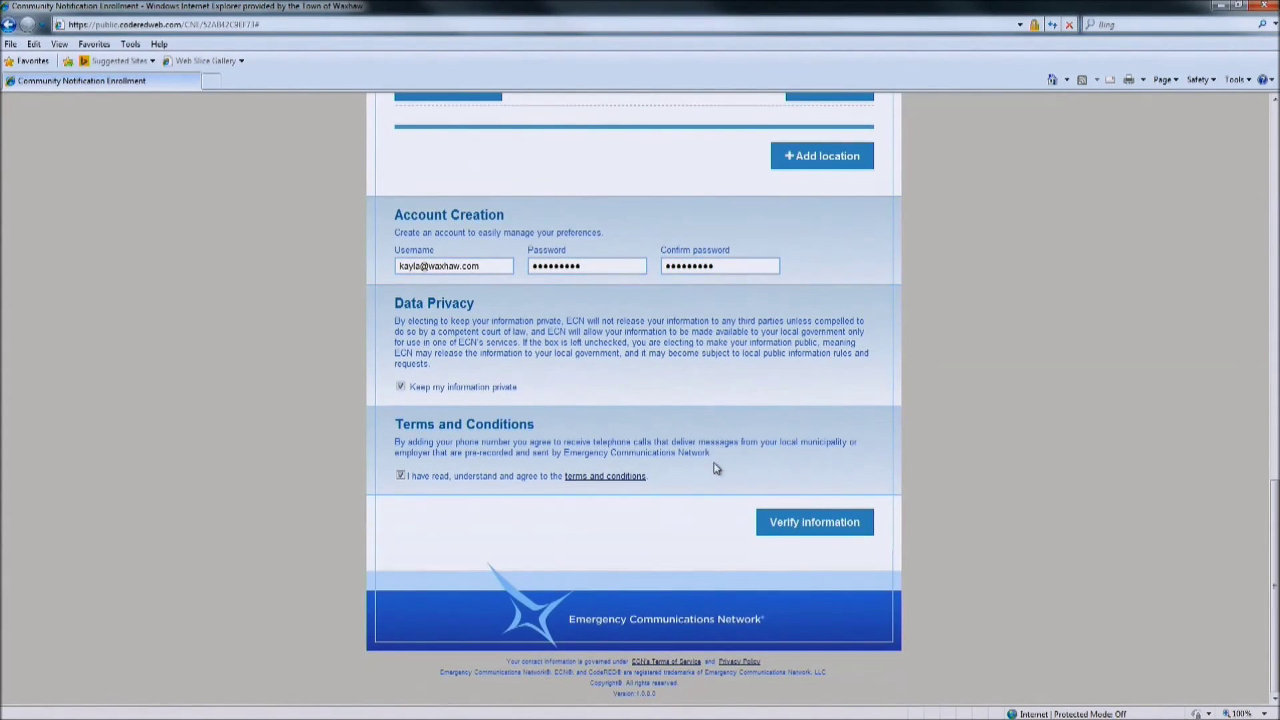
{"action": "left_click", "coordinate": [781, 530]}
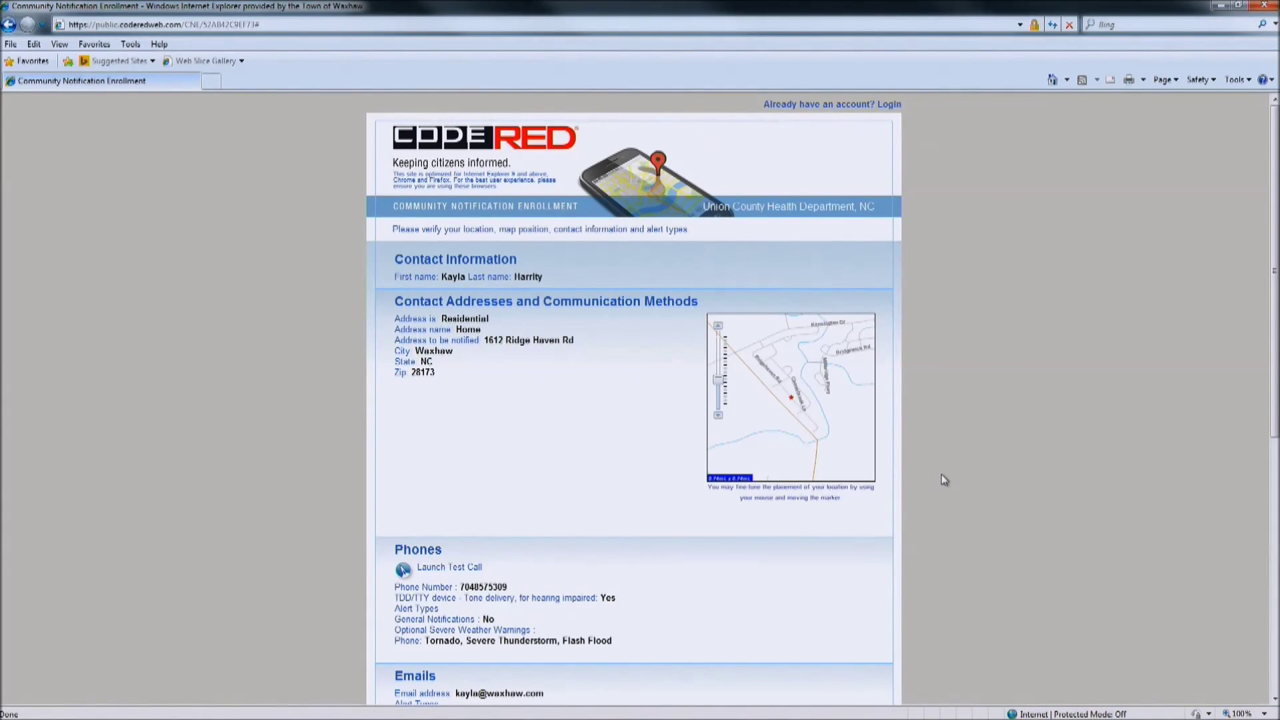
{"action": "scroll", "coordinate": [944, 478], "scroll_direction": "down", "scroll_amount": 3}
{"action": "scroll", "coordinate": [943, 478], "scroll_direction": "down", "scroll_amount": 3}
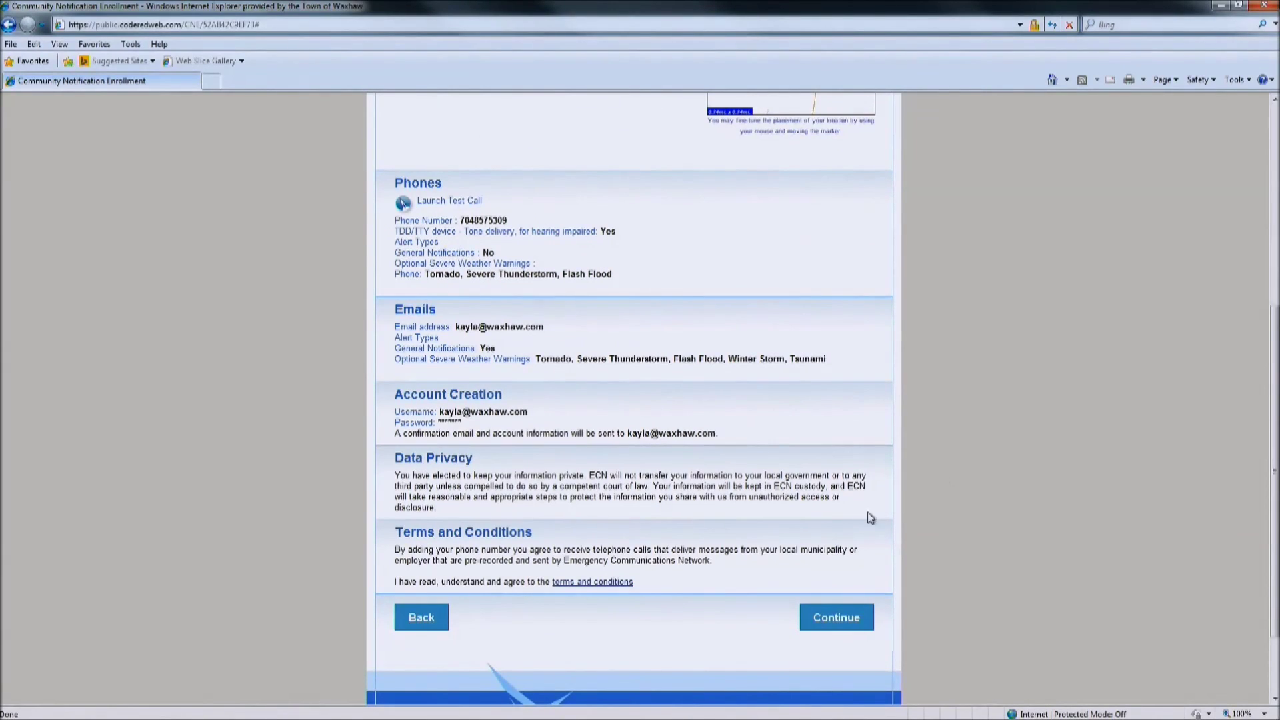
{"action": "left_click", "coordinate": [844, 624]}
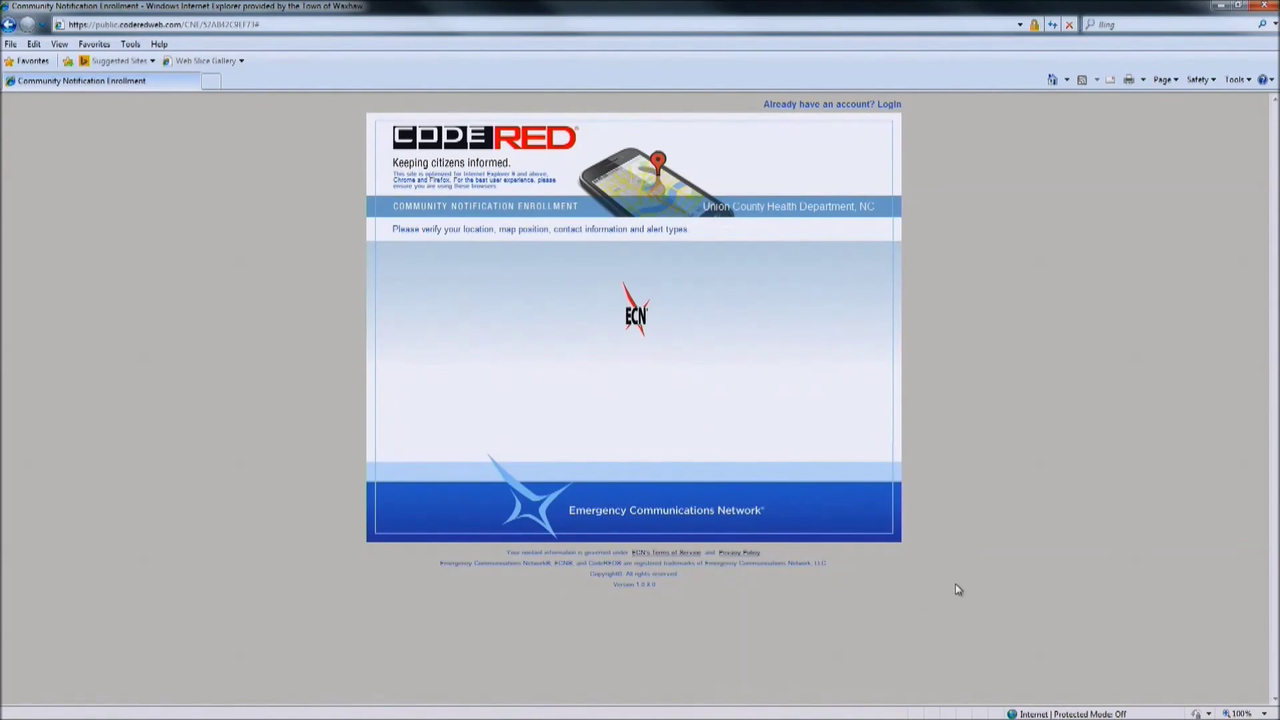